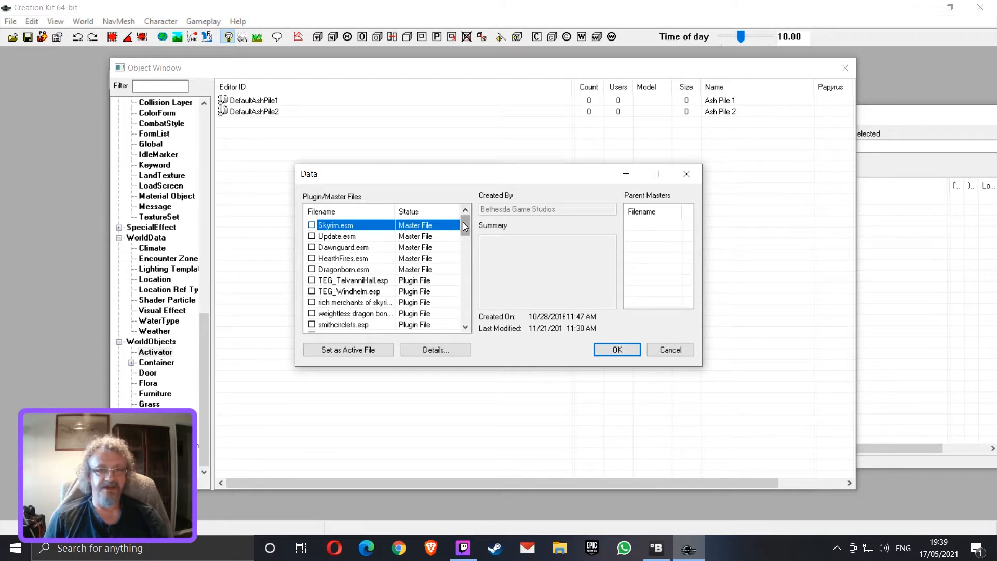
Load the Skyrim.esm master file from the plugin list without setting an active plugin
left_click_drag(462, 222, 417, 341)
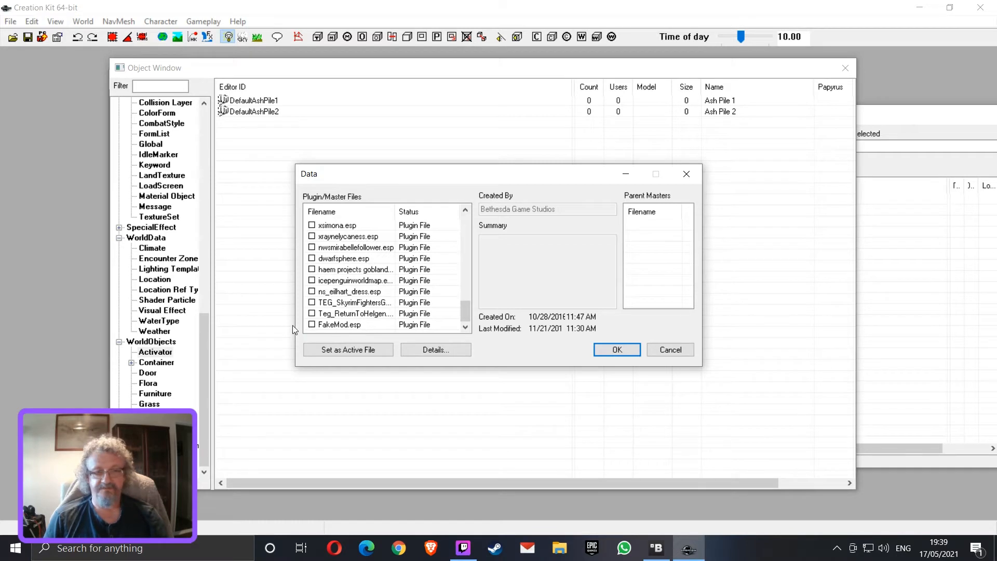
scroll(392, 265, "up", 10)
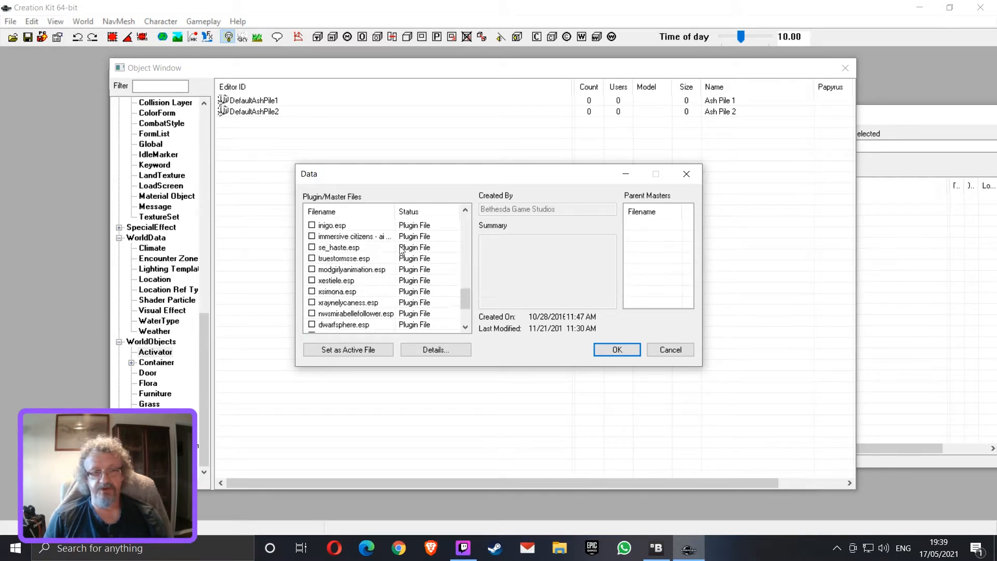
scroll(398, 254, "up", 3)
double_click(354, 227)
left_click_drag(466, 236, 358, 338)
left_click(612, 350)
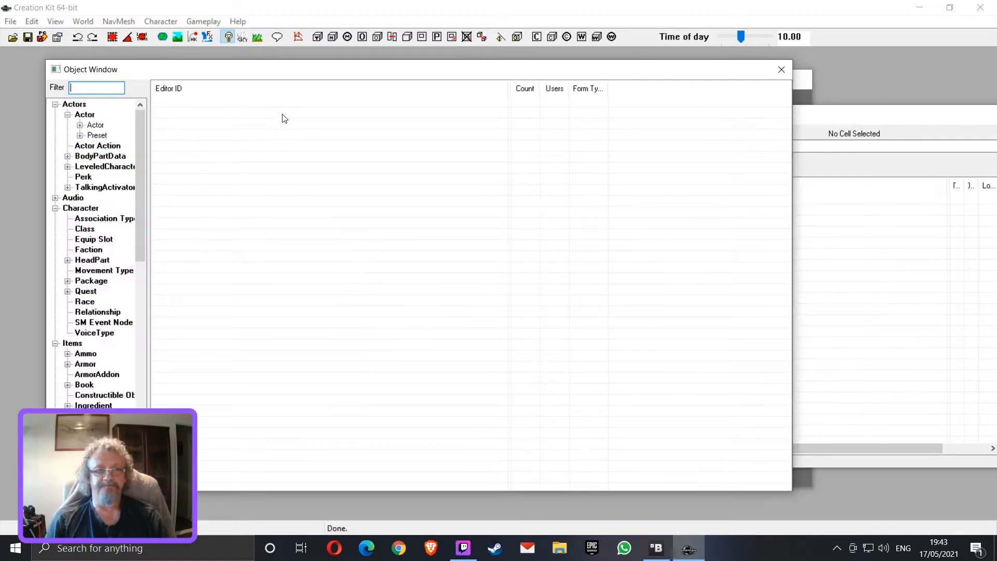
Save the loaded data as a plugin over the existing FakeMod.esp in the Data folder
left_click(15, 26)
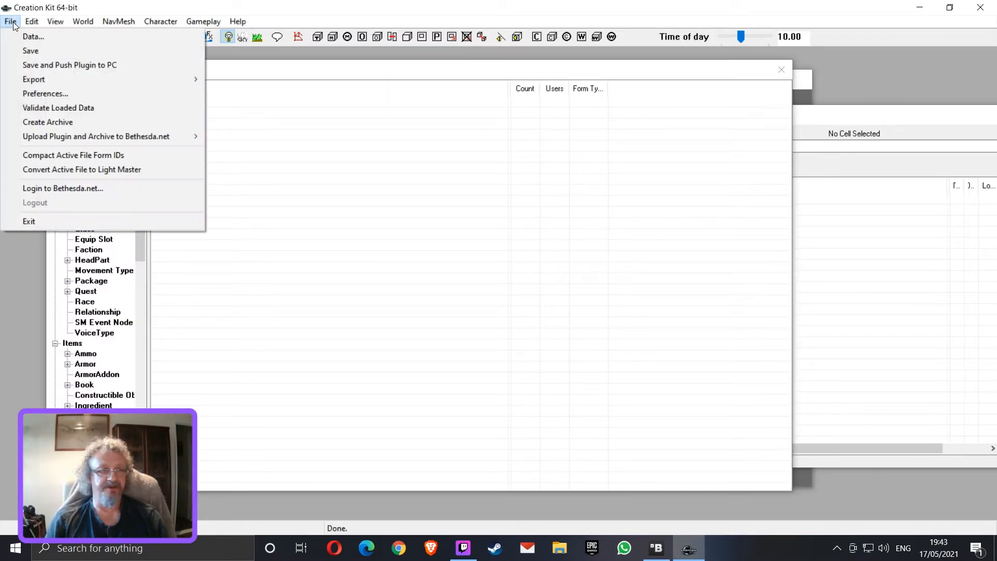
left_click(31, 50)
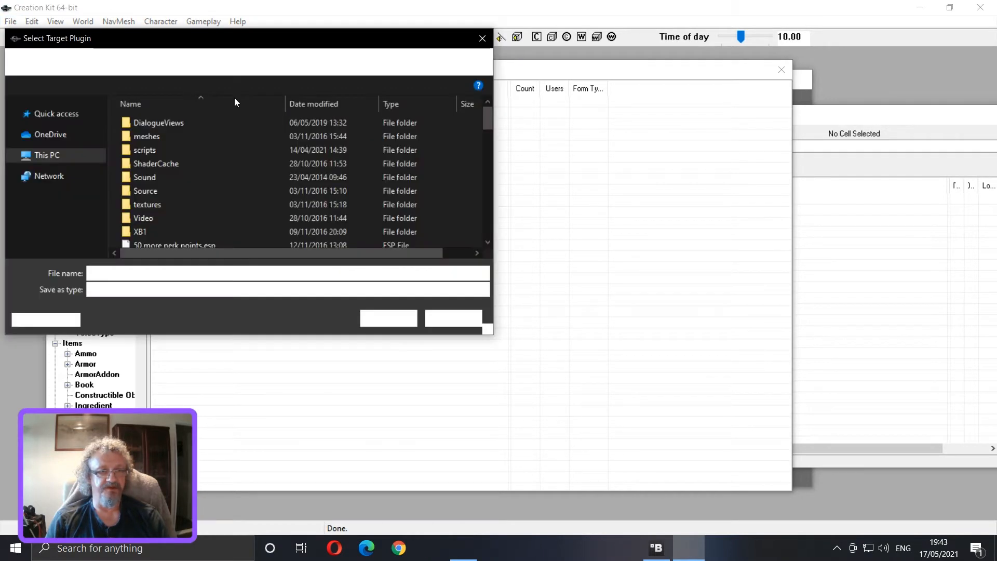
scroll(264, 206, "down", 15)
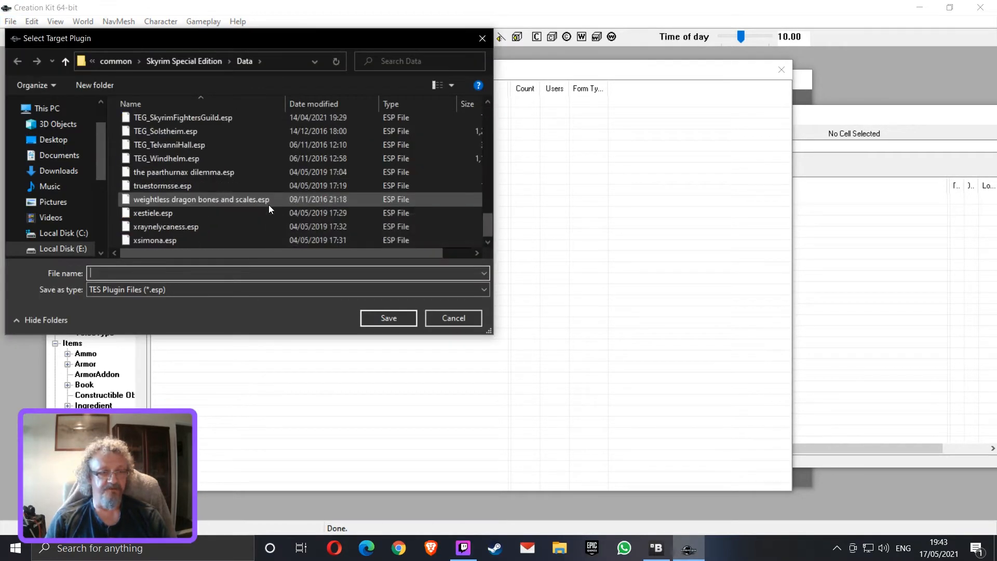
scroll(268, 204, "up", 15)
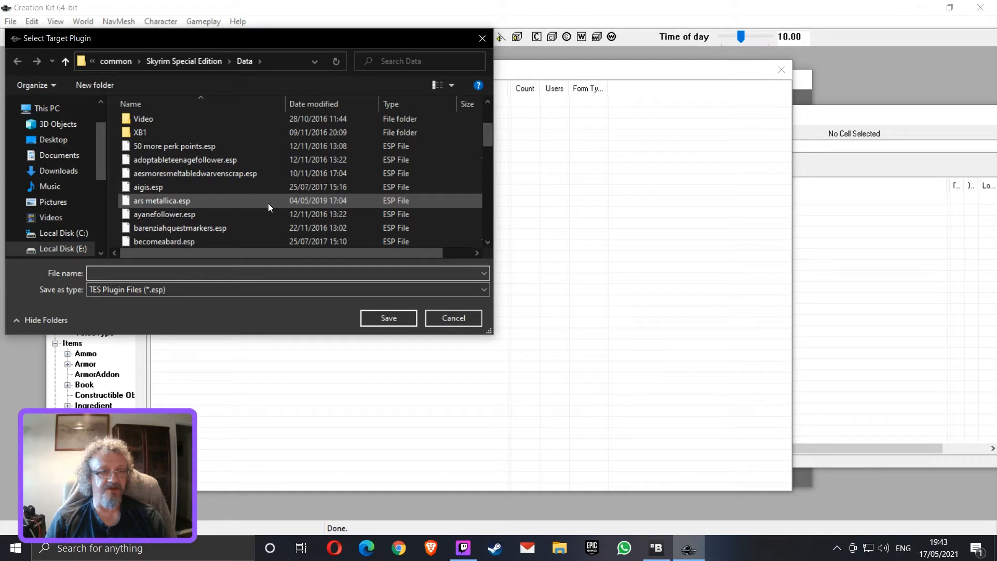
scroll(268, 207, "down", 2)
scroll(269, 205, "down", 10)
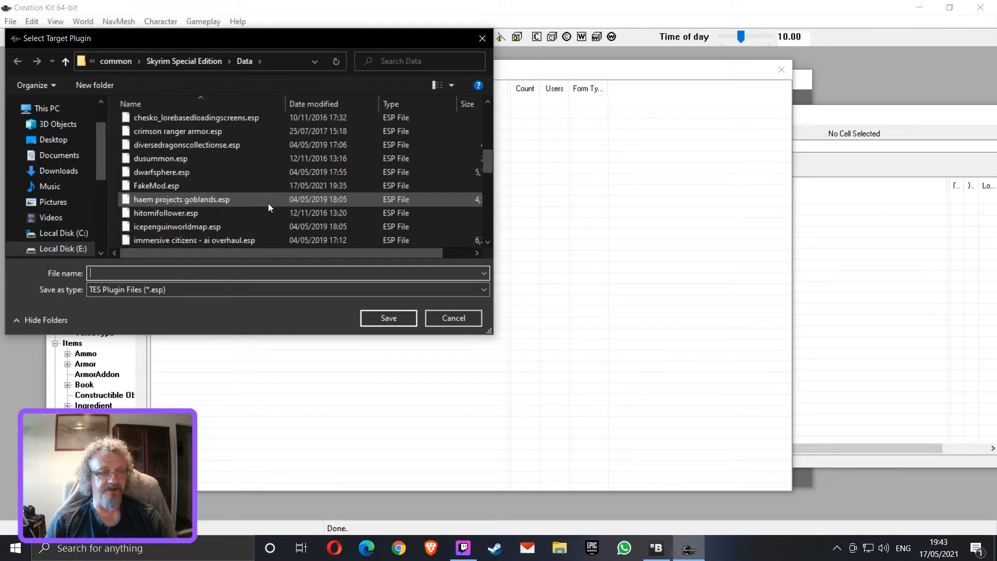
scroll(268, 203, "down", 5)
scroll(268, 203, "up", 5)
scroll(268, 204, "up", 8)
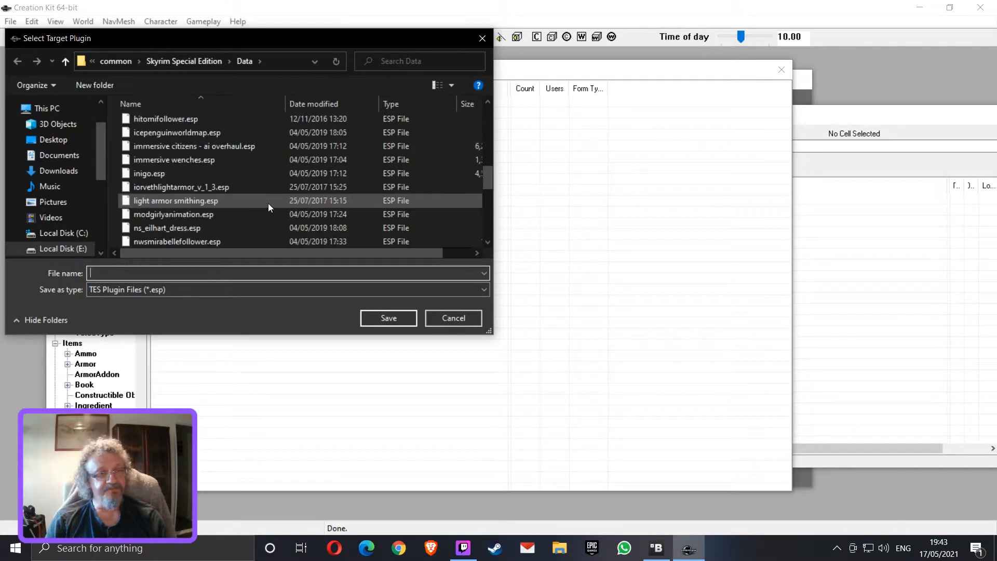
left_click(192, 132)
left_click(394, 320)
left_click(491, 323)
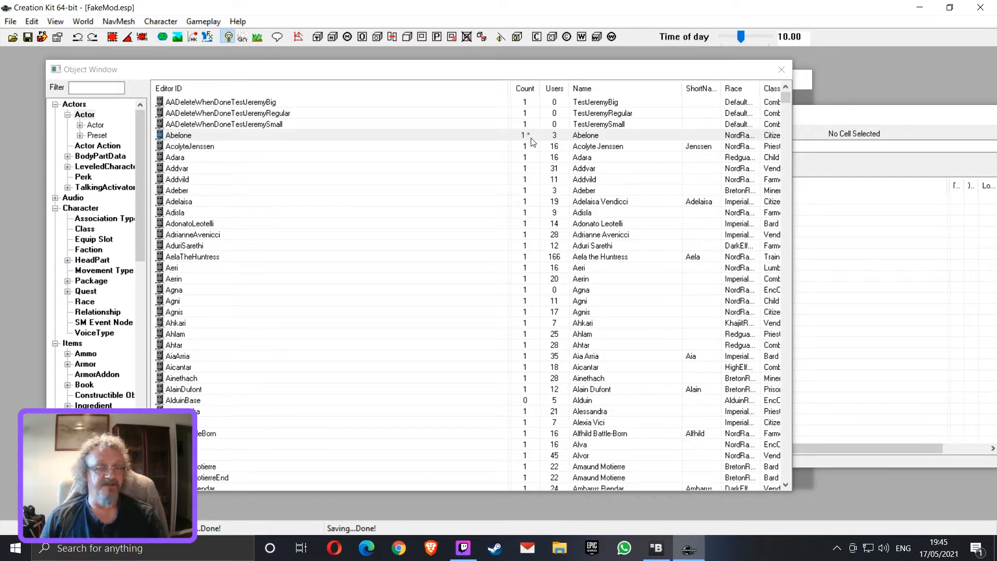
Open the AcolyteJenssen actor record and accept it as a change to the active plugin
left_click(212, 148)
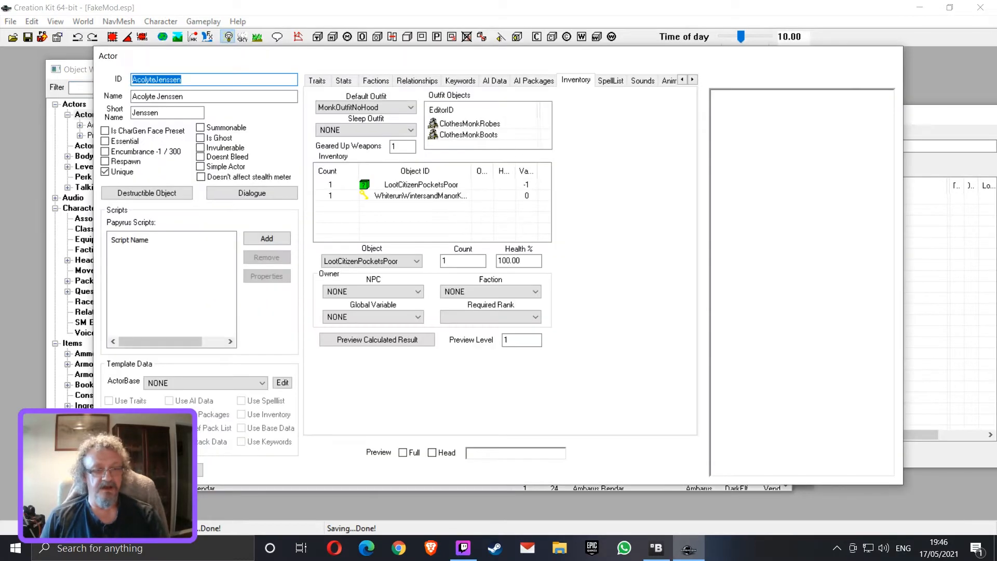
left_click(197, 464)
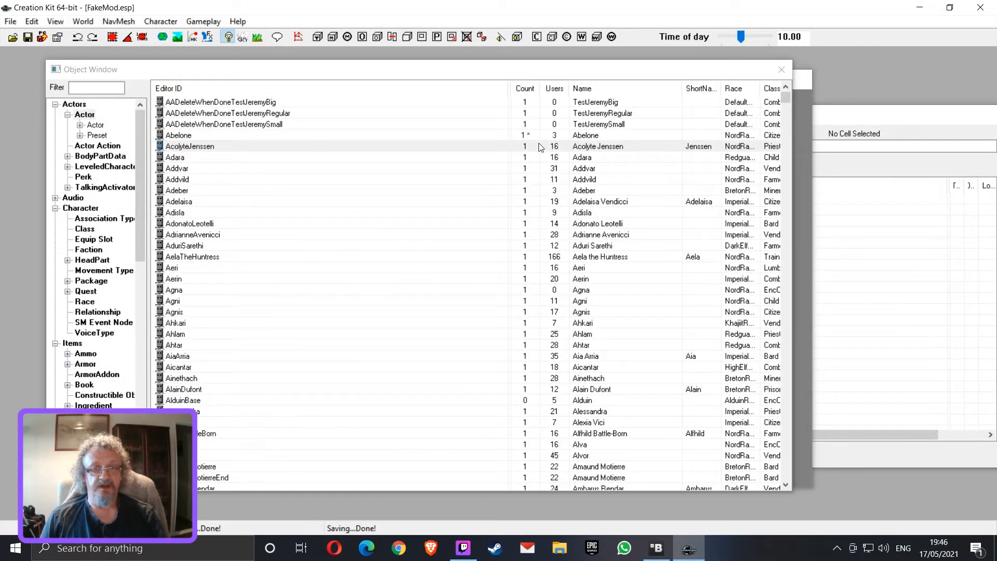
left_click(203, 148)
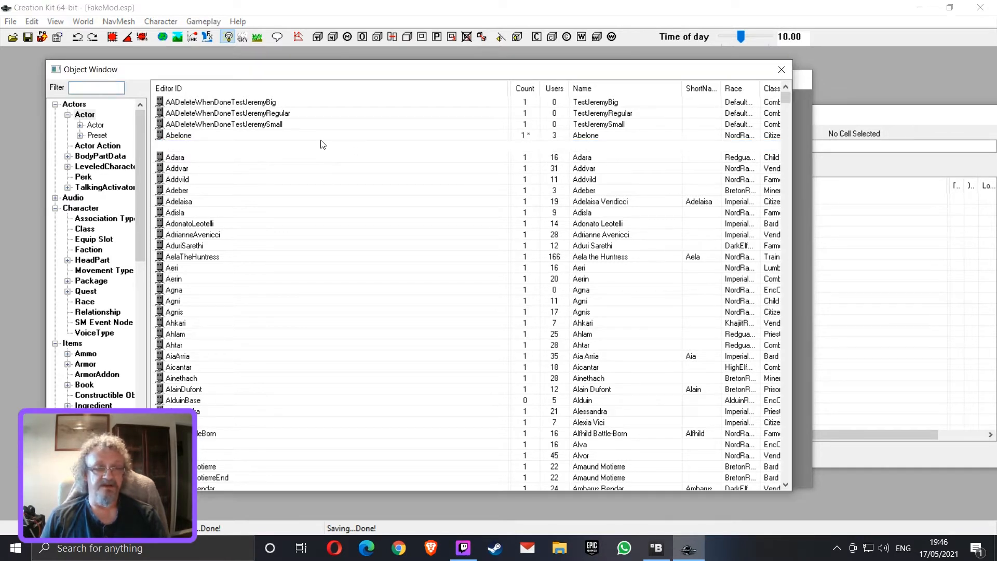
left_click(126, 470)
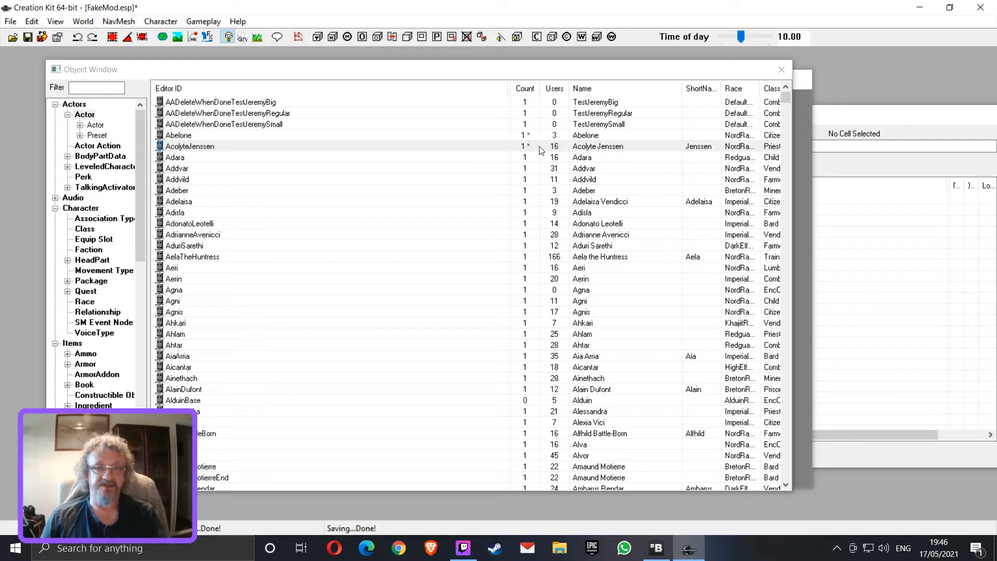
Examine which records FakeMod.esp contains in its file details, then leave the plugin list without loading anything
left_click(11, 25)
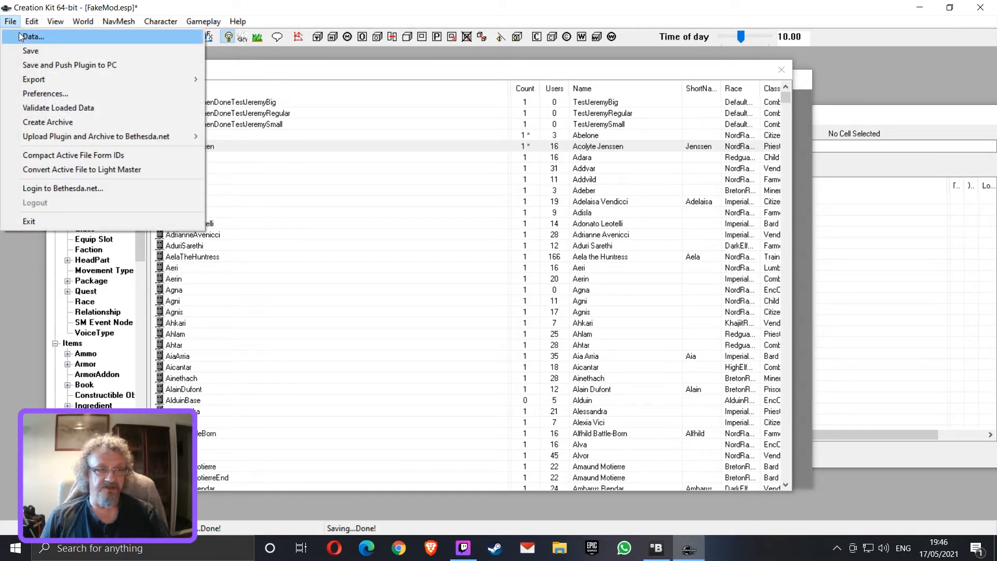
left_click(31, 36)
scroll(470, 259, "down", 10)
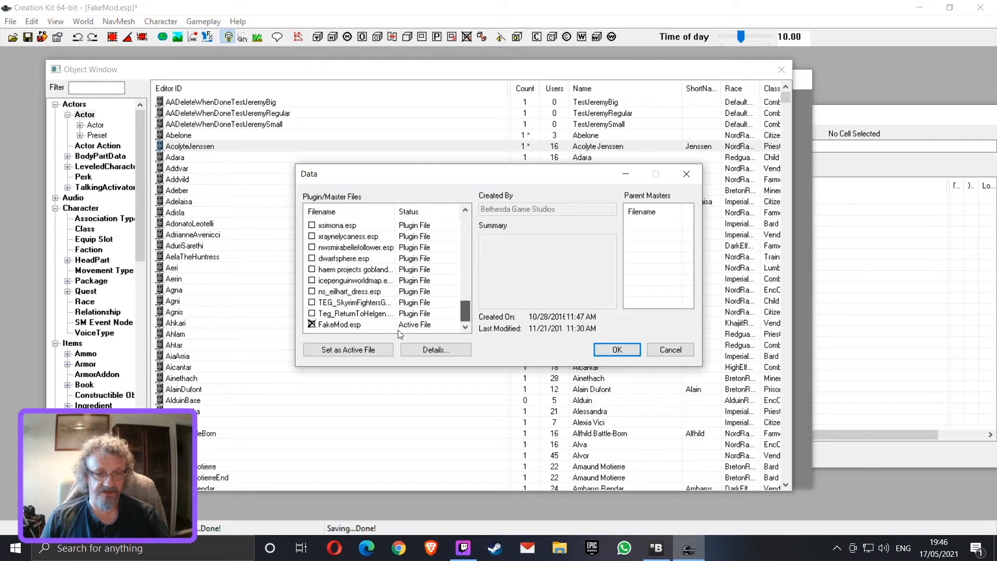
left_click(384, 324)
left_click(461, 347)
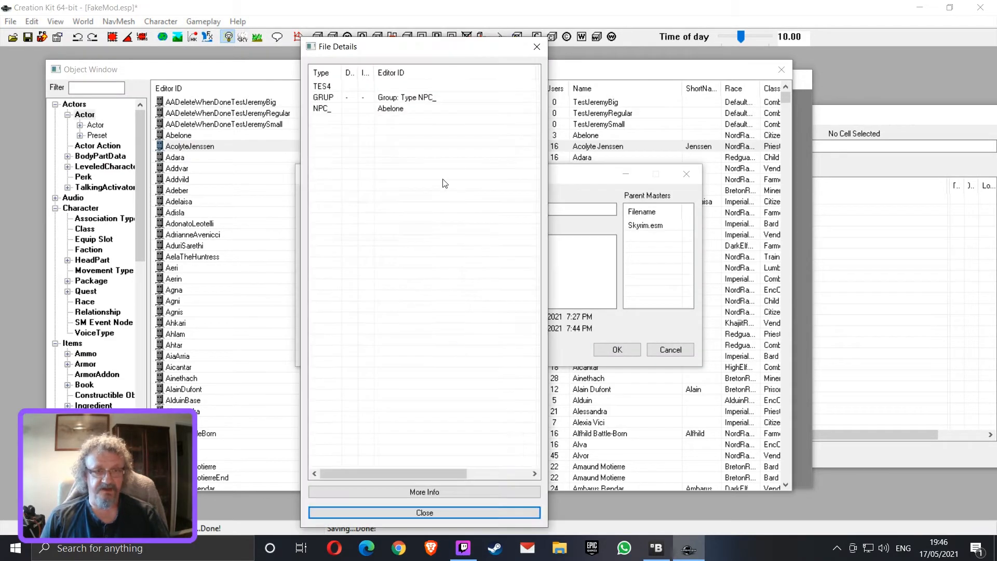
left_click(390, 109)
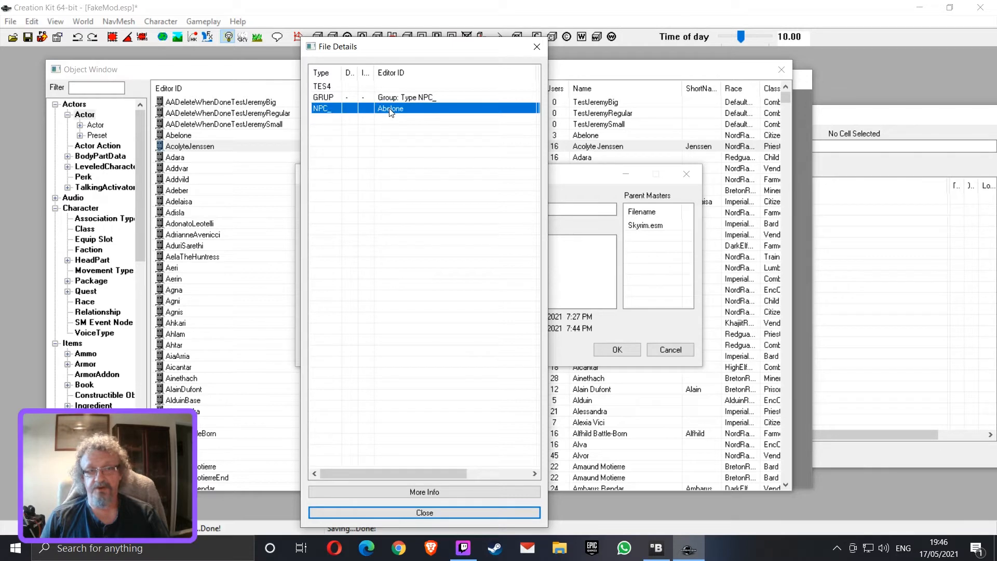
left_click(498, 512)
left_click(657, 347)
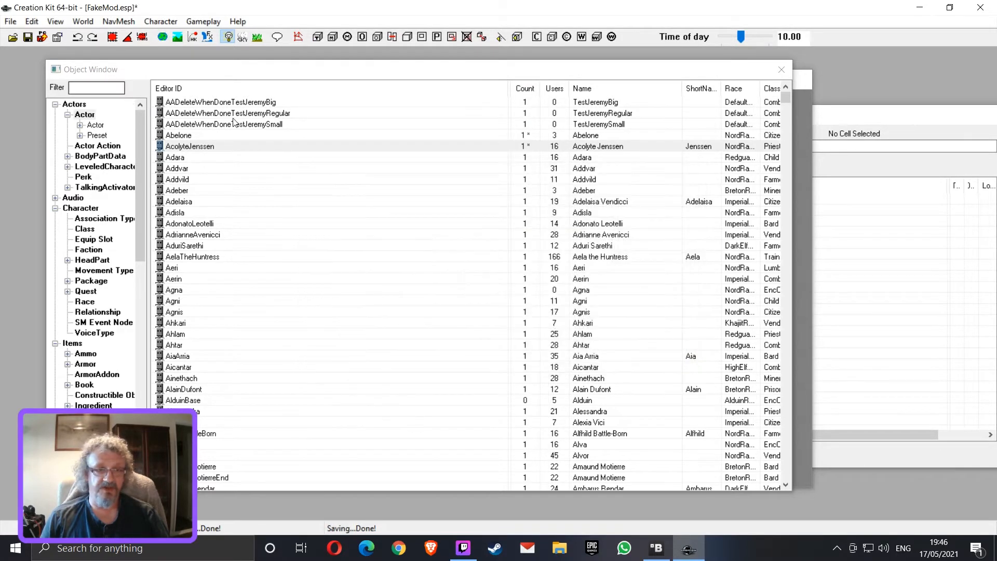
Save the active plugin and dismiss the warnings window
left_click(10, 21)
left_click(29, 50)
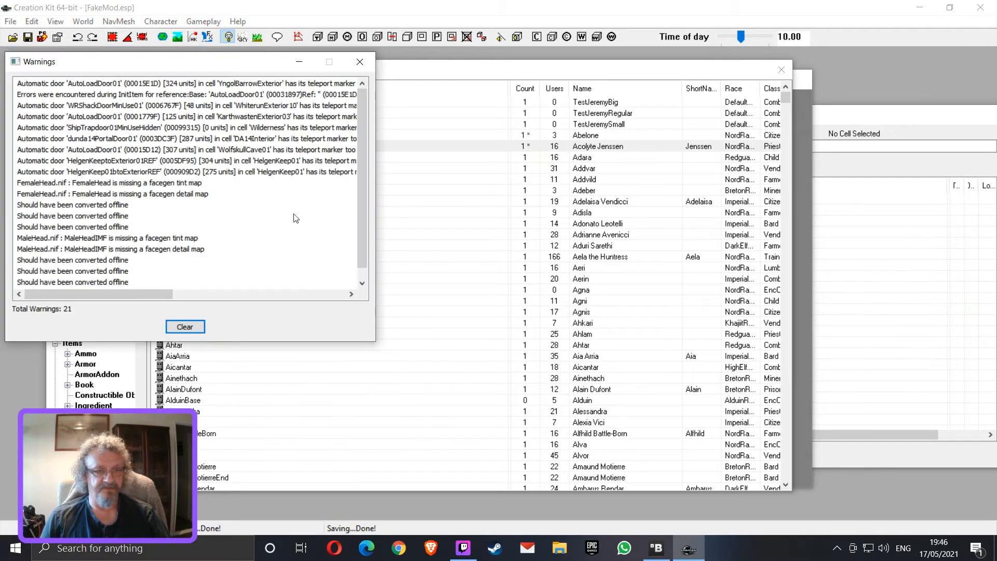
left_click(357, 63)
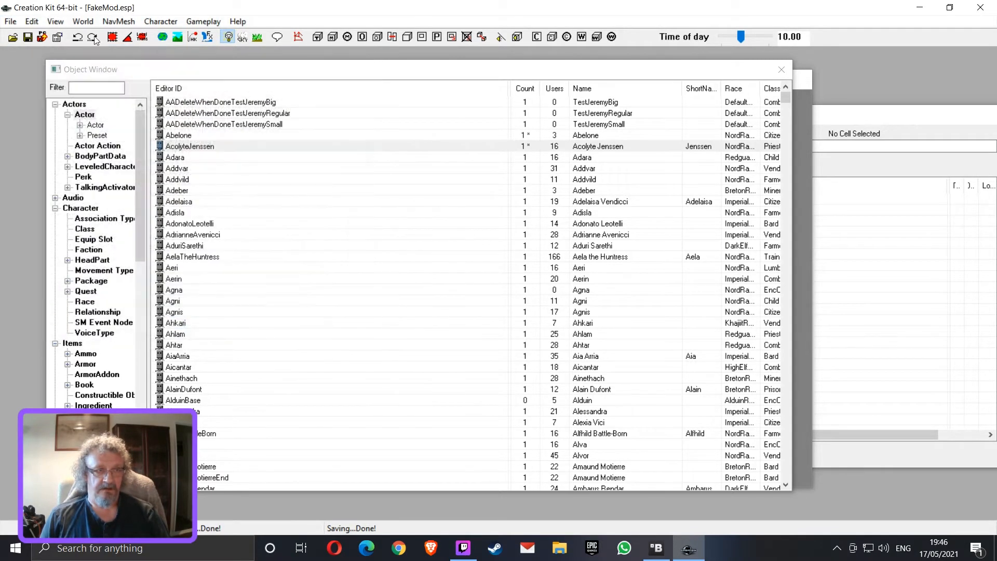
Open the file details of FakeMod.esp, select its AcolyteJenssen and Abelone records, and widen the Ignored column
left_click(11, 21)
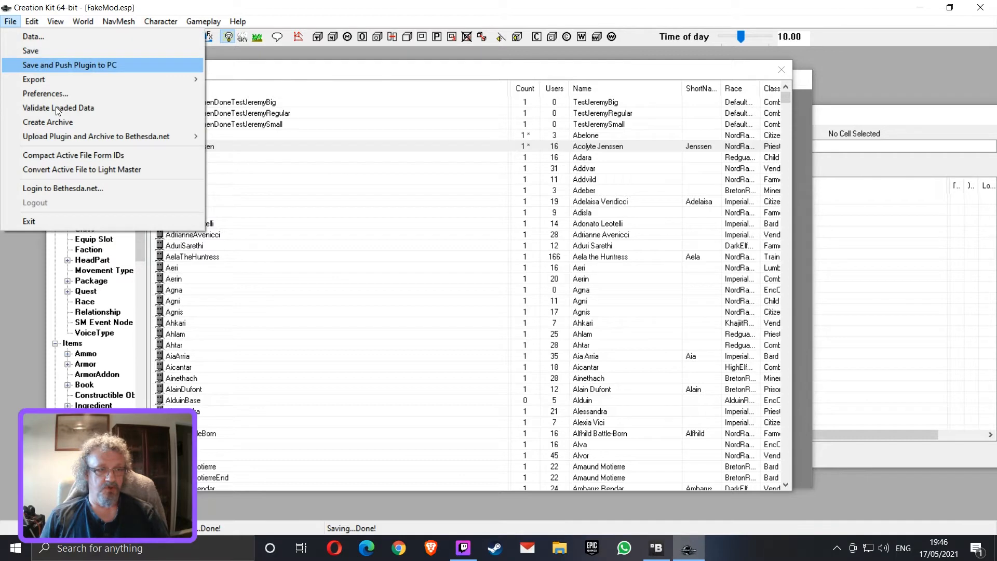
left_click(49, 38)
left_click_drag(462, 239, 468, 339)
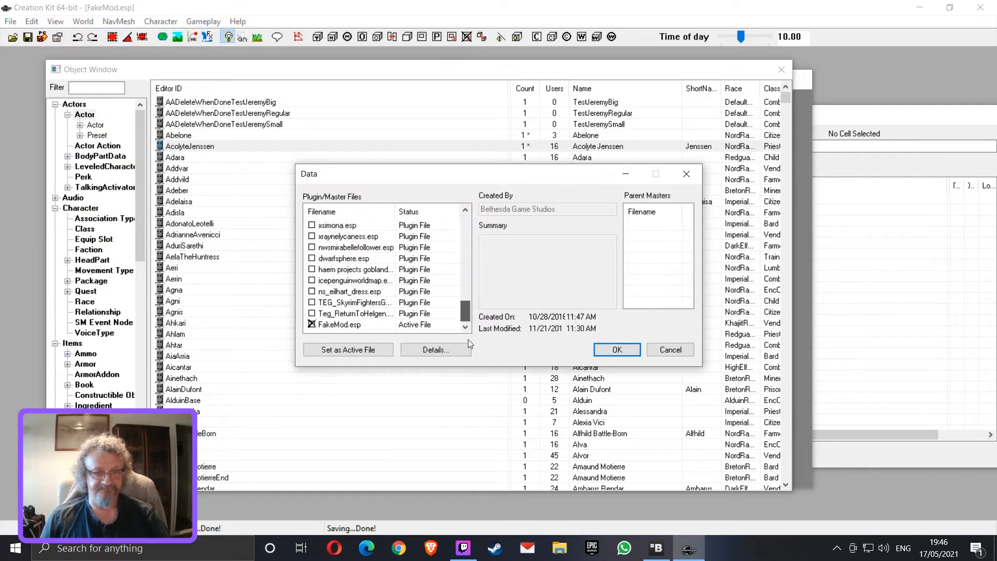
double_click(353, 324)
left_click(425, 349)
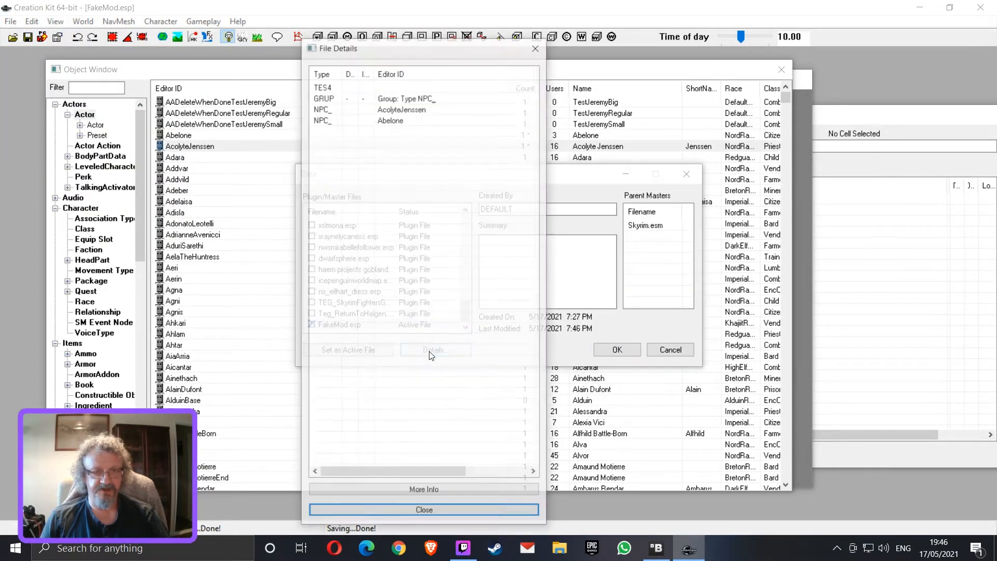
left_click(399, 110)
left_click(399, 121)
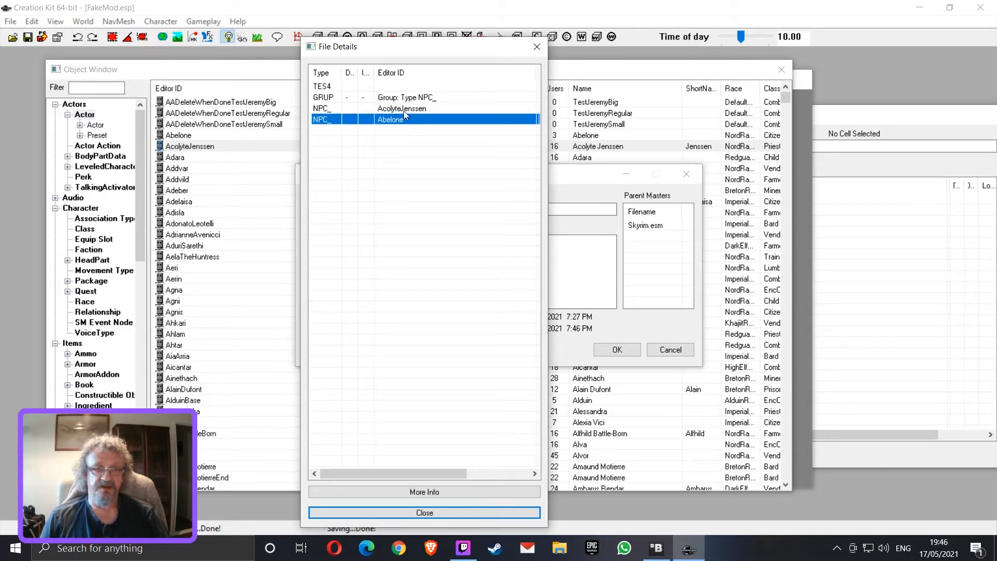
left_click(404, 110)
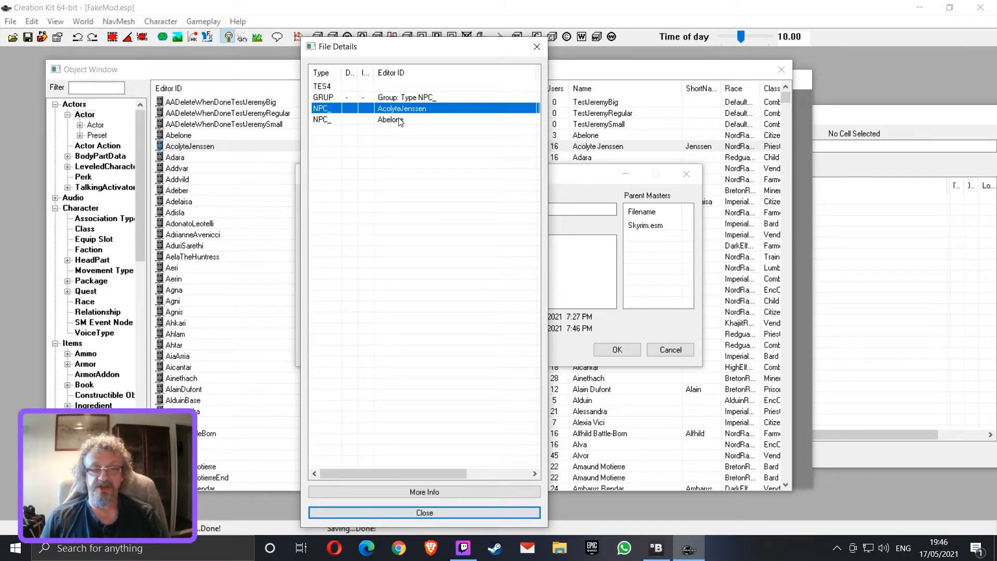
left_click(400, 119, "ctrl")
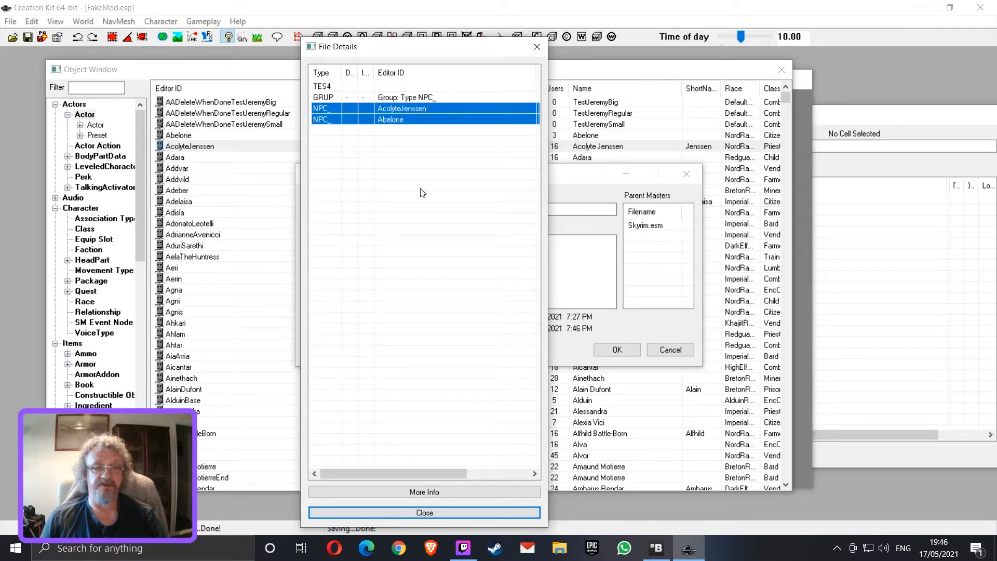
left_click_drag(373, 72, 430, 72)
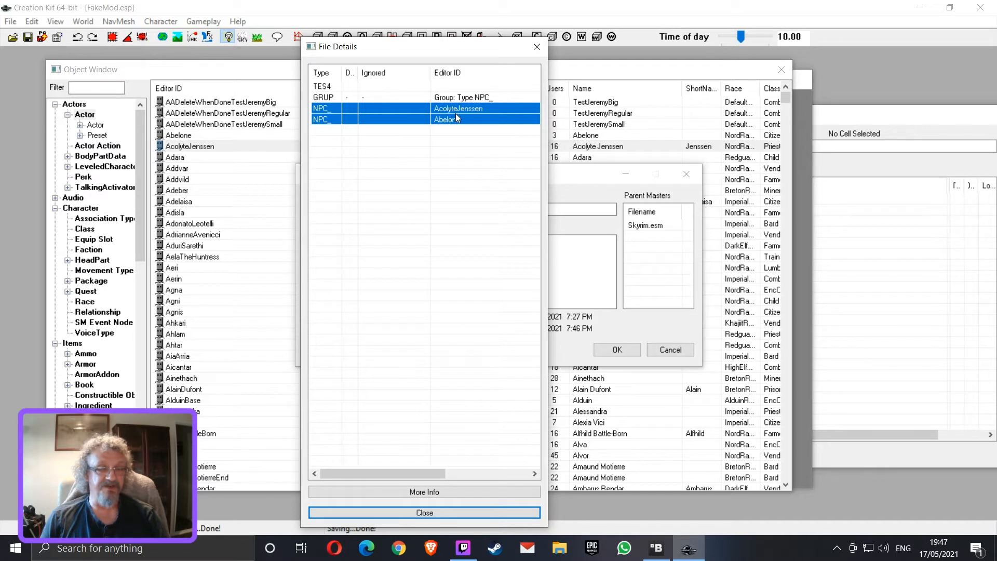
Mark both the AcolyteJenssen and Abelone records as ignored, then close the file details and cancel out of the plugin list
left_click(456, 147)
left_click(458, 107)
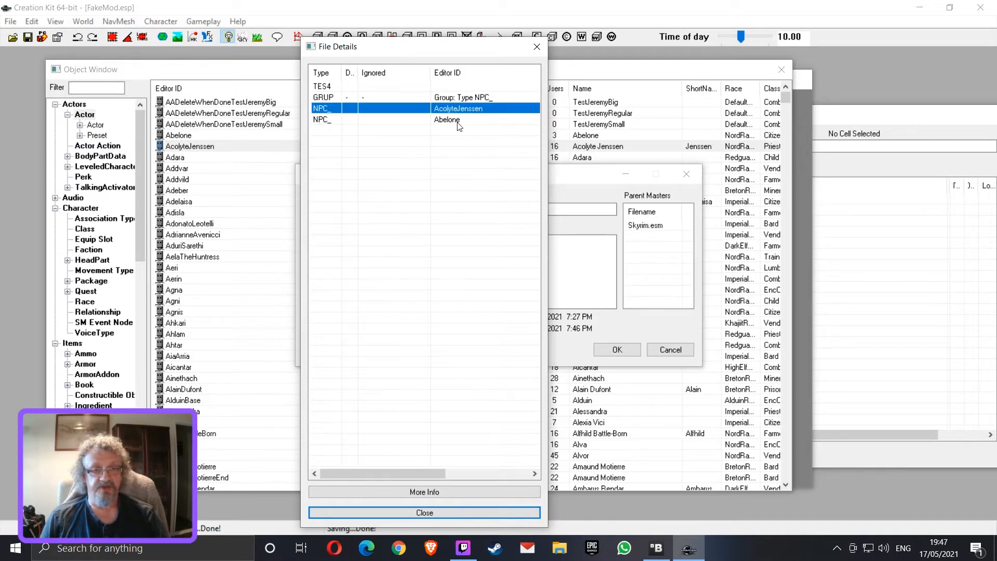
left_click(457, 121, "ctrl")
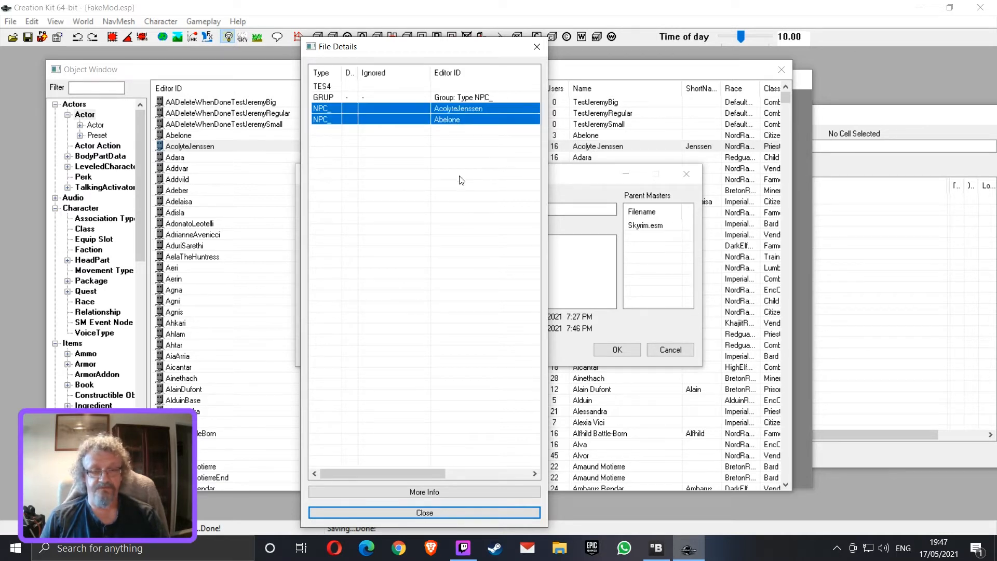
key("Delete")
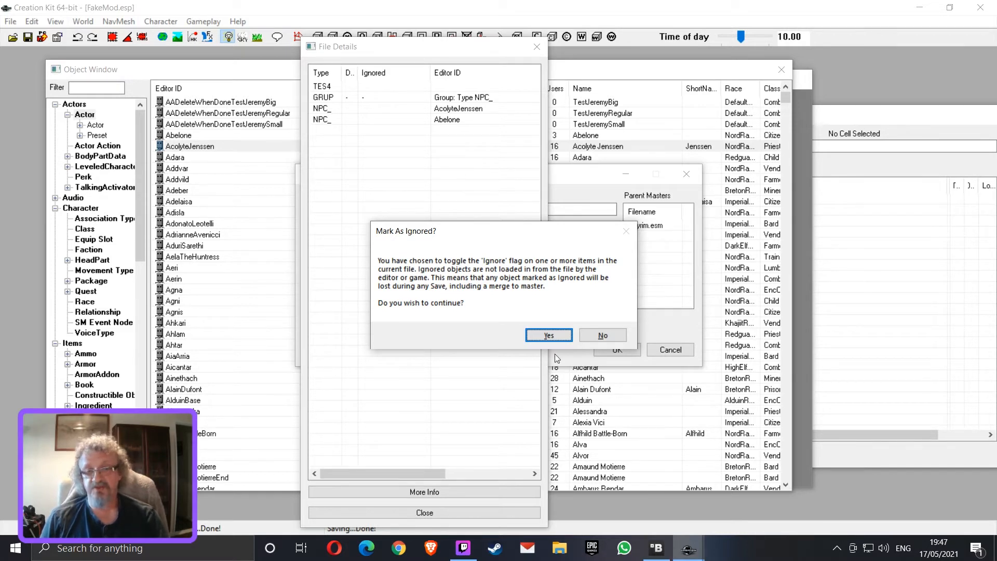
left_click(559, 337)
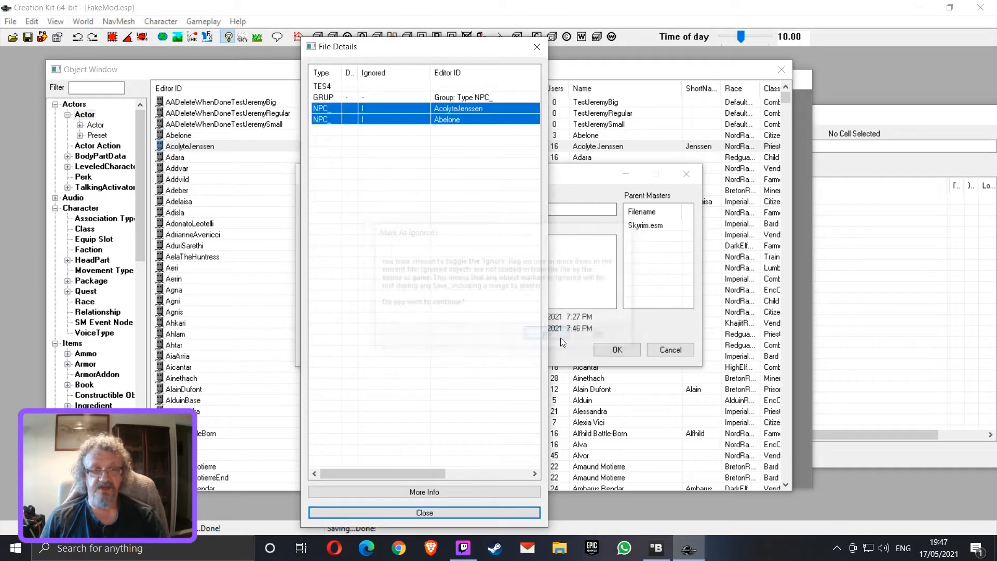
left_click(382, 78)
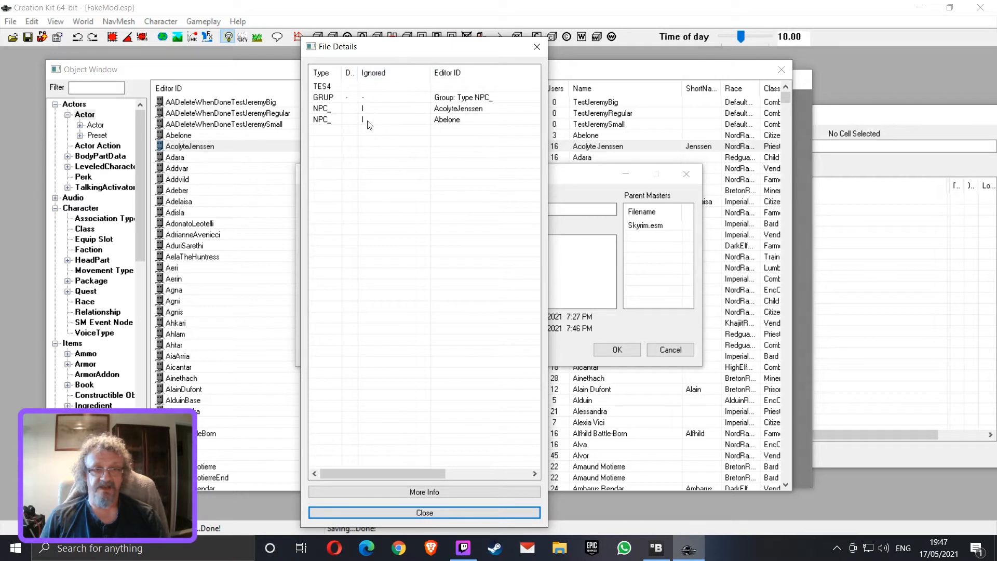
left_click(453, 109)
left_click(452, 121)
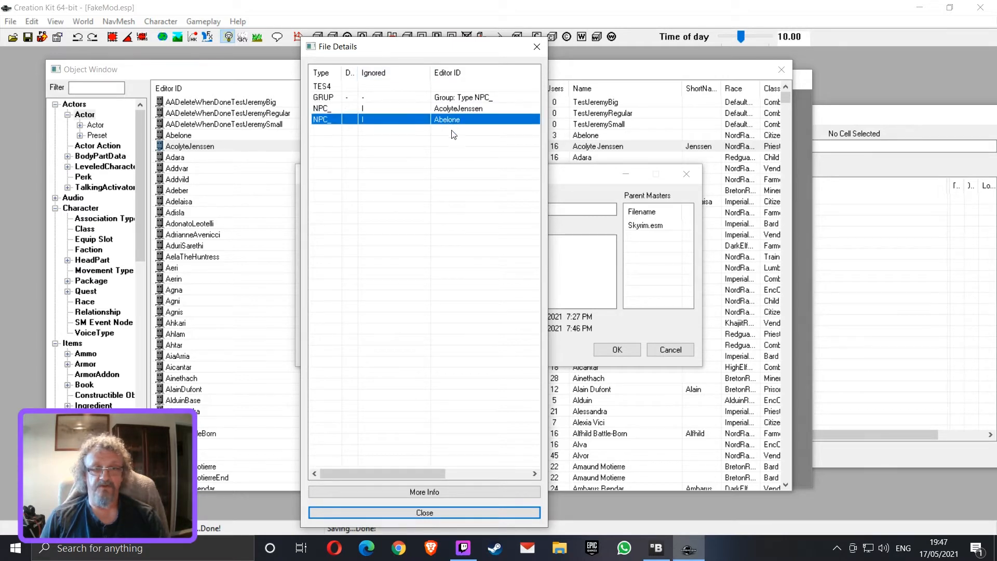
left_click(458, 513)
left_click(676, 354)
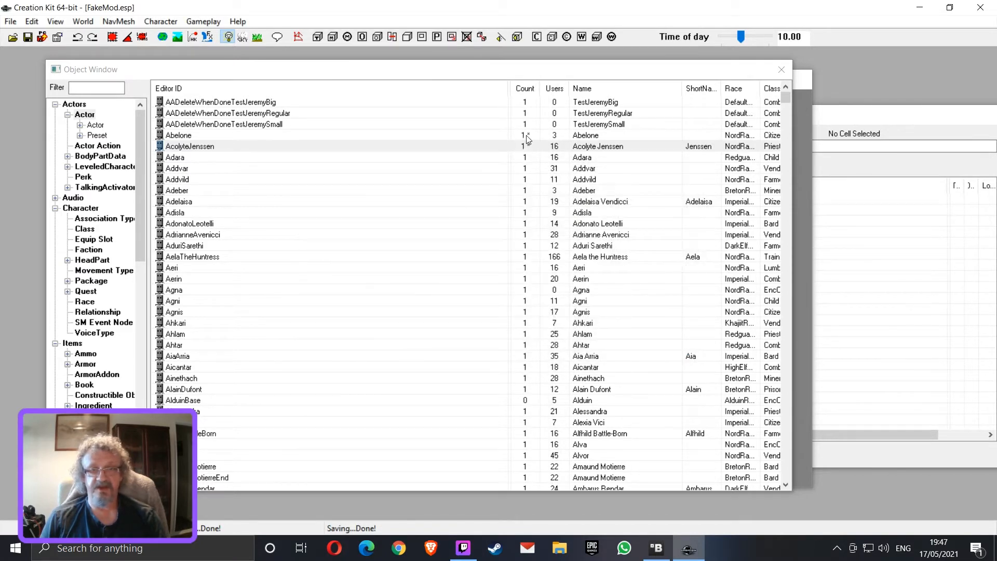
Check the ignored flags on the AcolyteJenssen and Abelone records in the file details of FakeMod.esp, then close the details
left_click(10, 22)
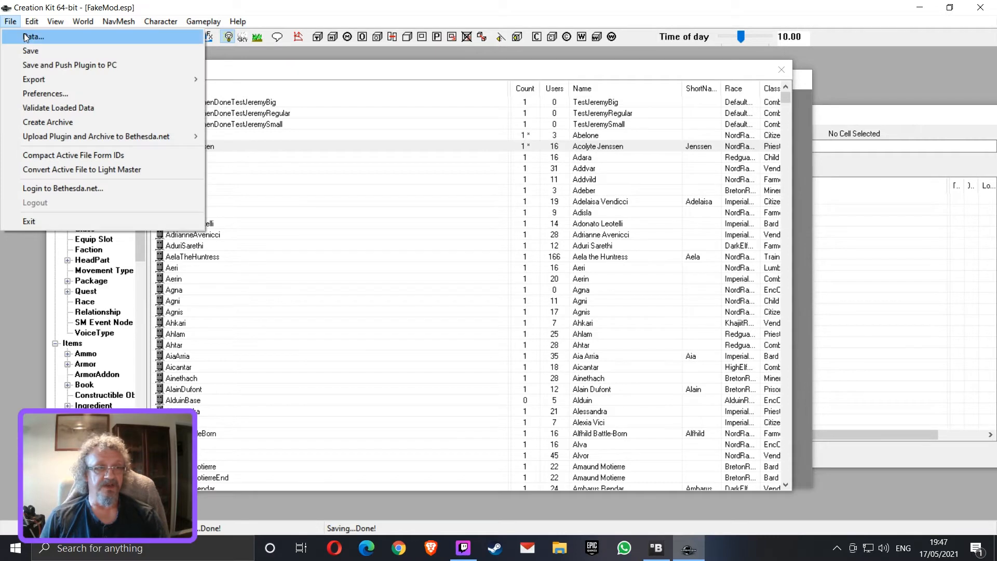
left_click(18, 33)
scroll(346, 322, "down", 15)
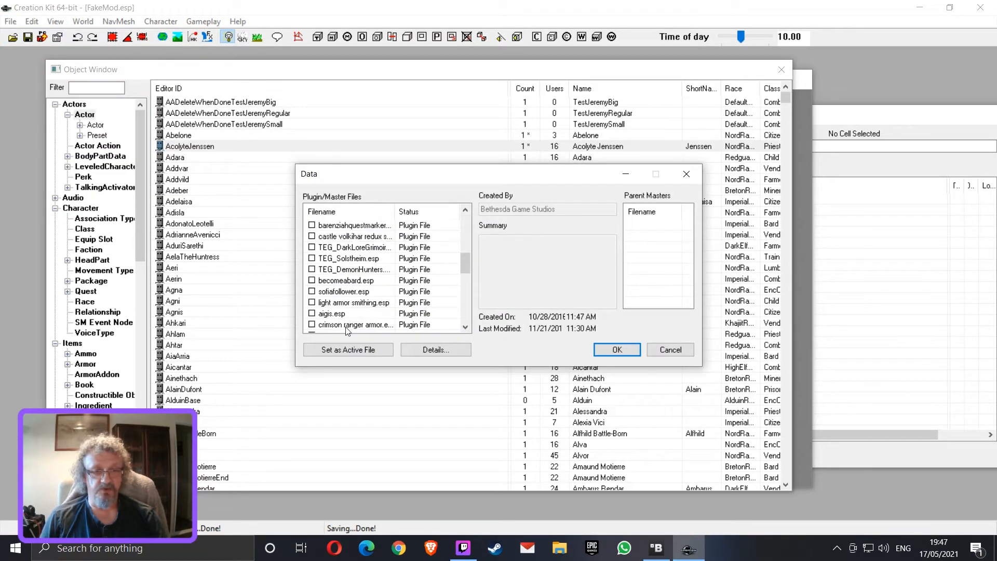
left_click(347, 324)
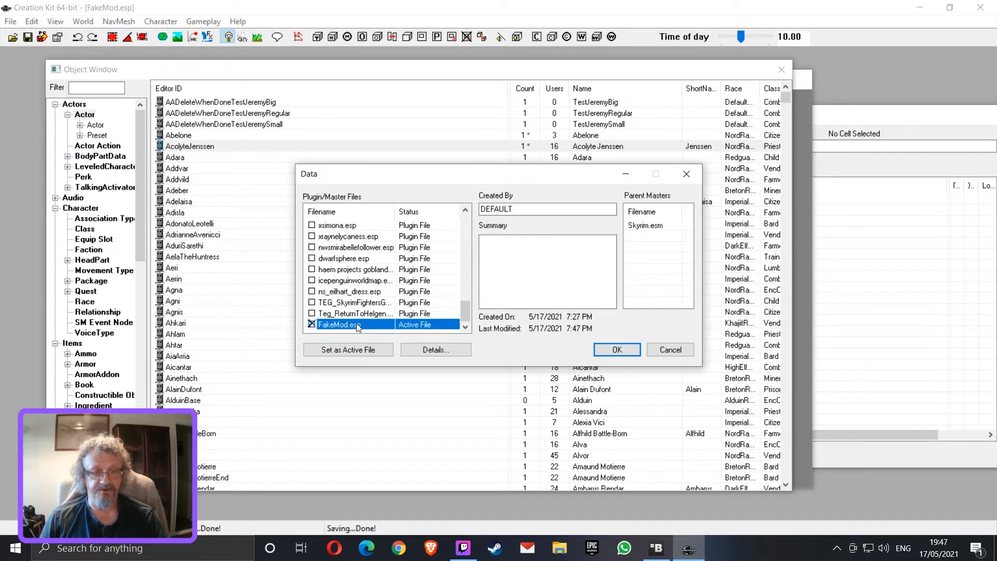
left_click(456, 351)
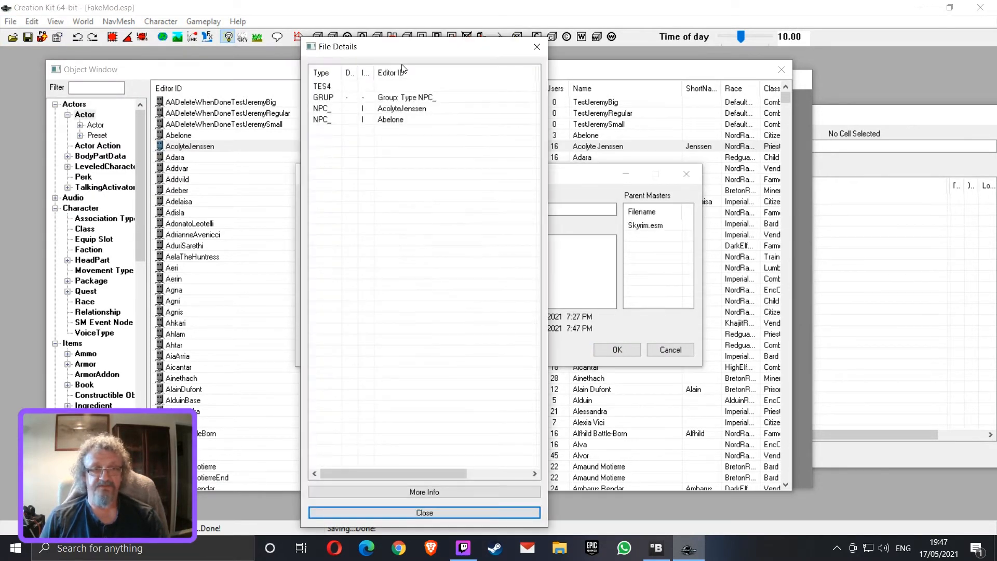
left_click(457, 514)
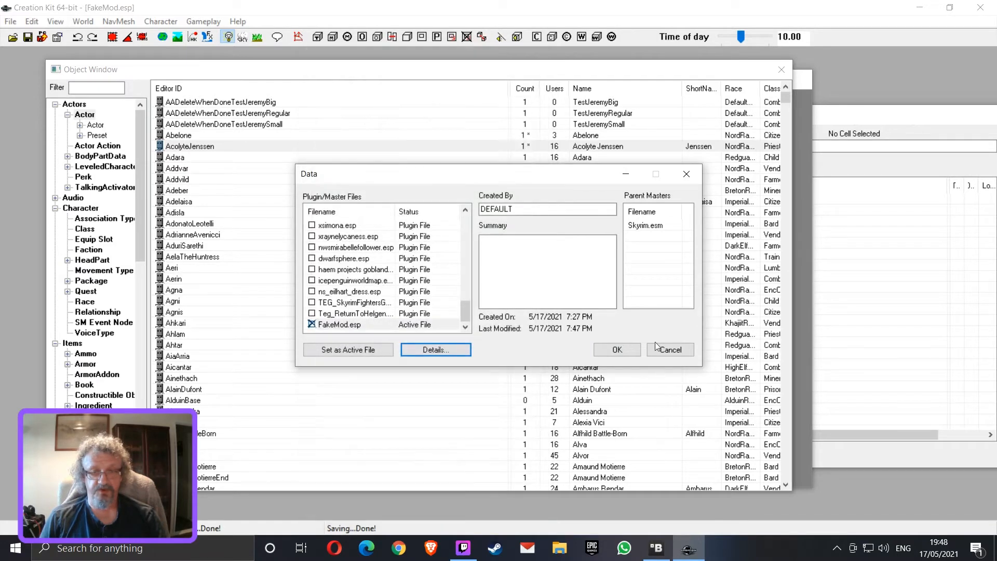
Reload the plugin data with FakeMod.esp as the active file
left_click(344, 325)
left_click(610, 355)
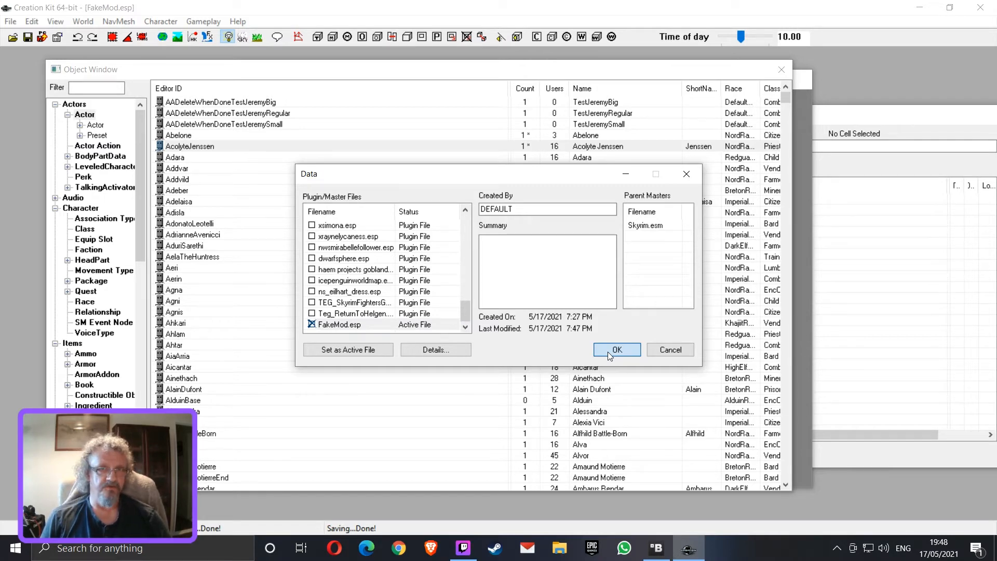
left_click(610, 355)
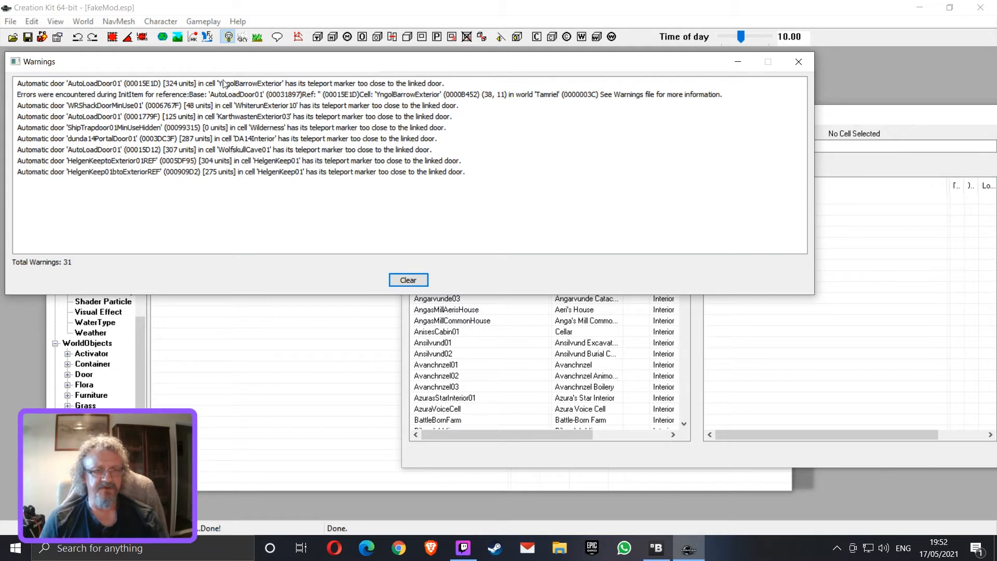
Look through the automatic door warnings listed after loading, then close the warnings window
left_click(235, 84)
left_click(236, 95)
left_click(236, 106)
left_click(236, 117)
left_click(236, 127)
left_click(236, 139)
left_click(236, 160)
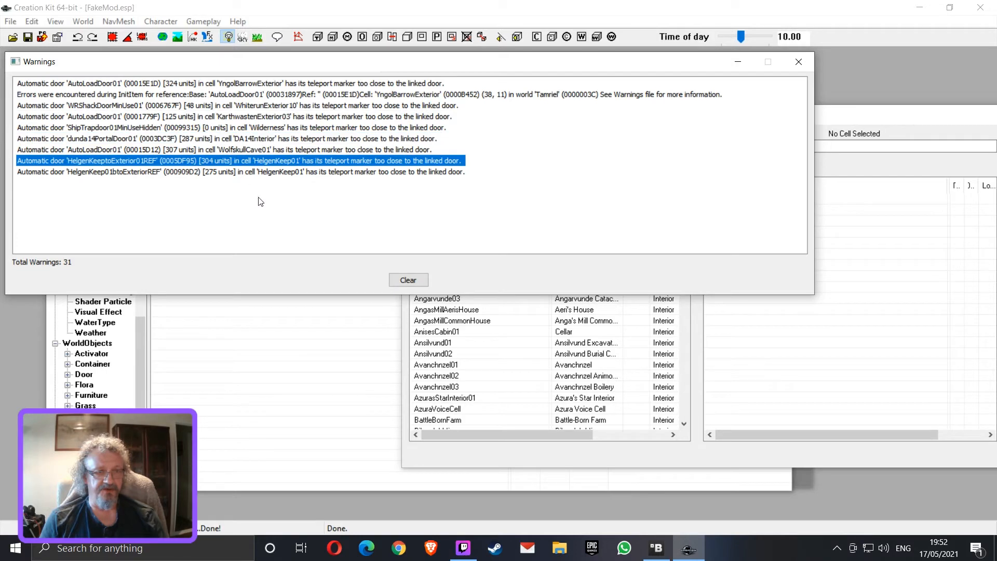
left_click(811, 63)
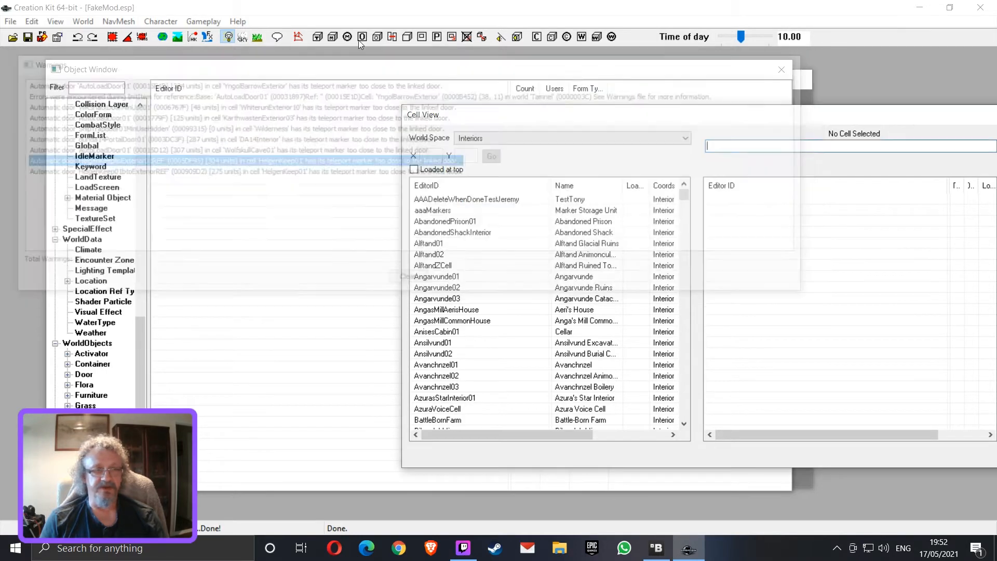
Inspect the AcolyteJenssen and Abelone entries in the reloaded FakeMod.esp's file details, then leave the plugin list without loading
left_click(10, 21)
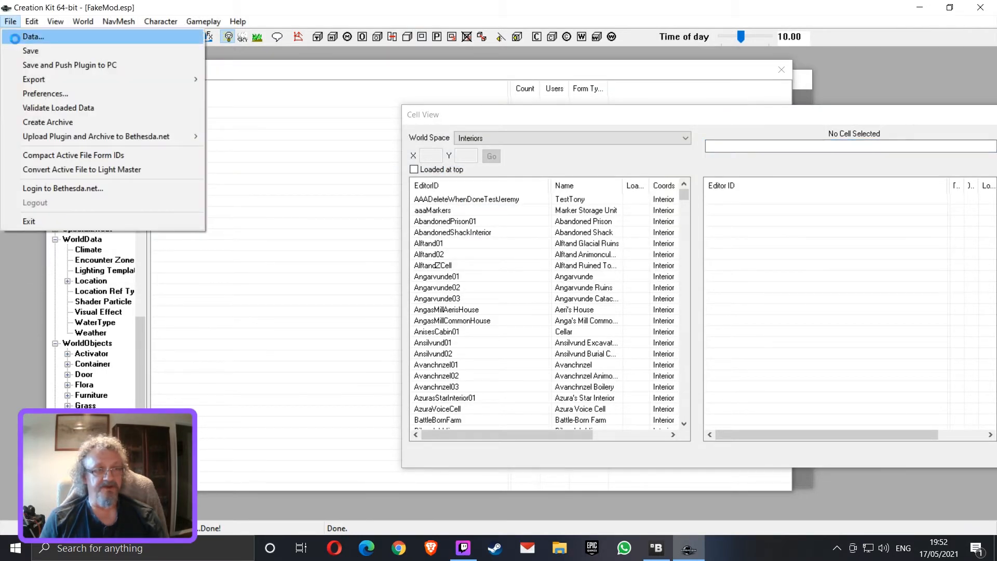
left_click(15, 39)
left_click_drag(466, 229, 466, 312)
left_click(339, 324)
left_click(436, 350)
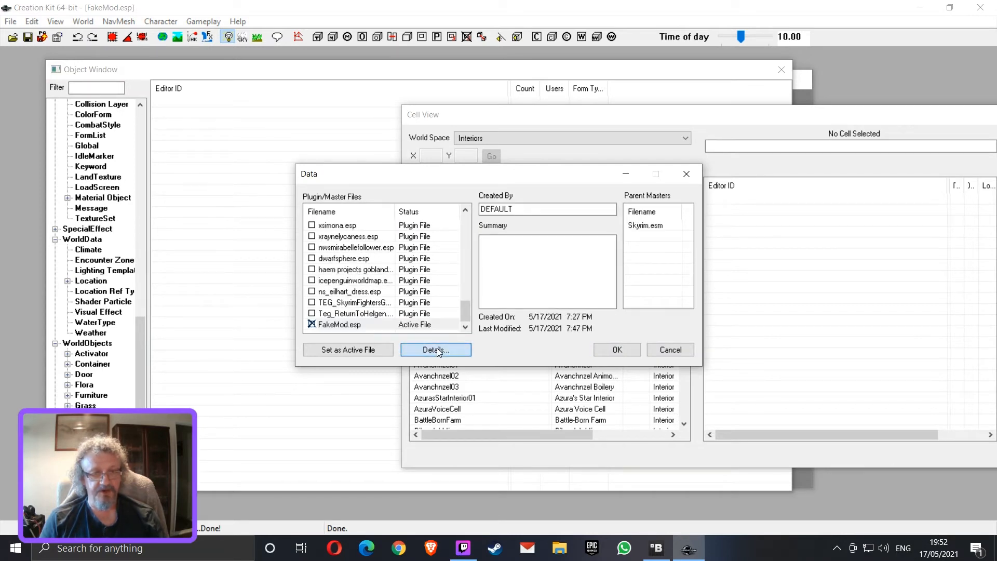
left_click(400, 110)
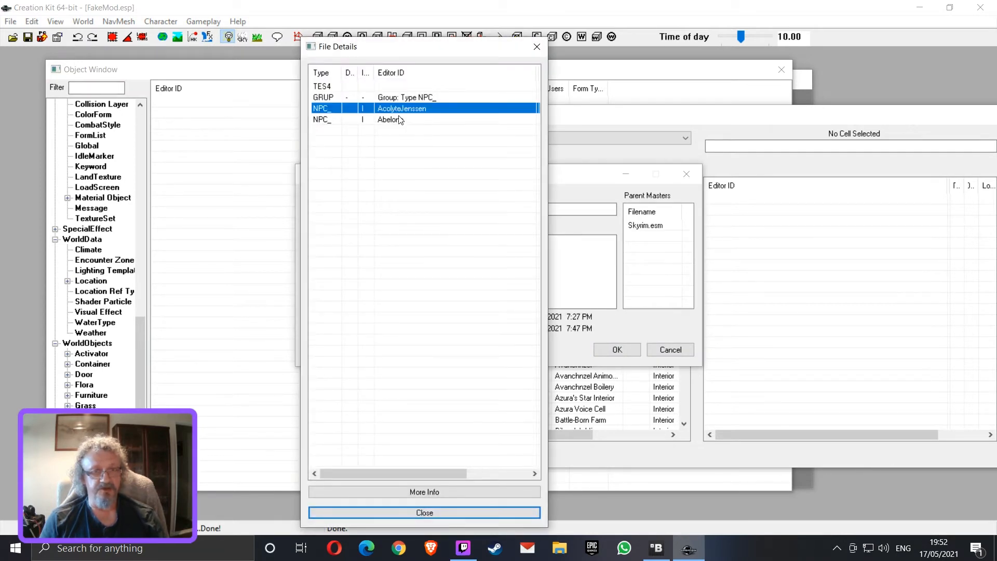
left_click(398, 120)
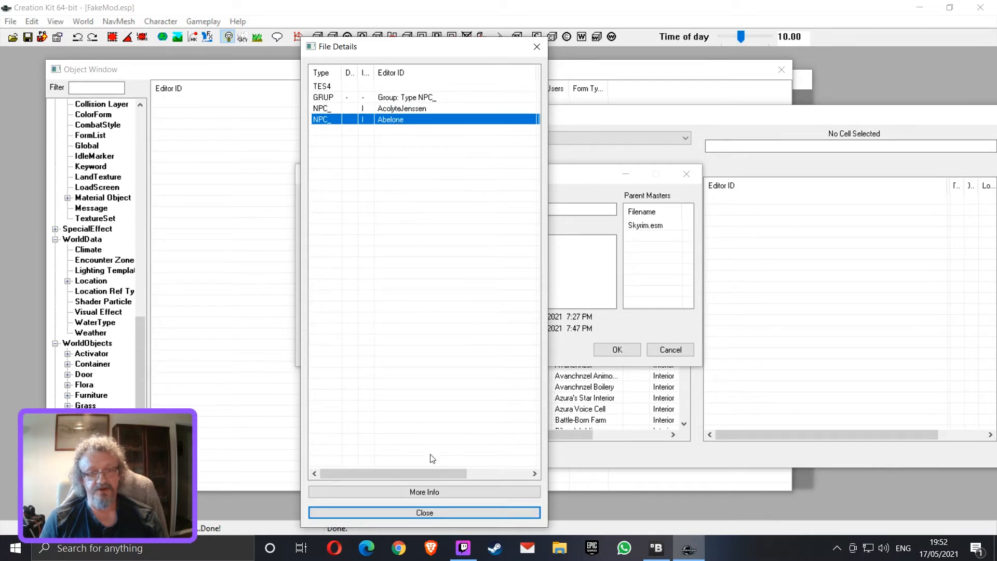
left_click(456, 514)
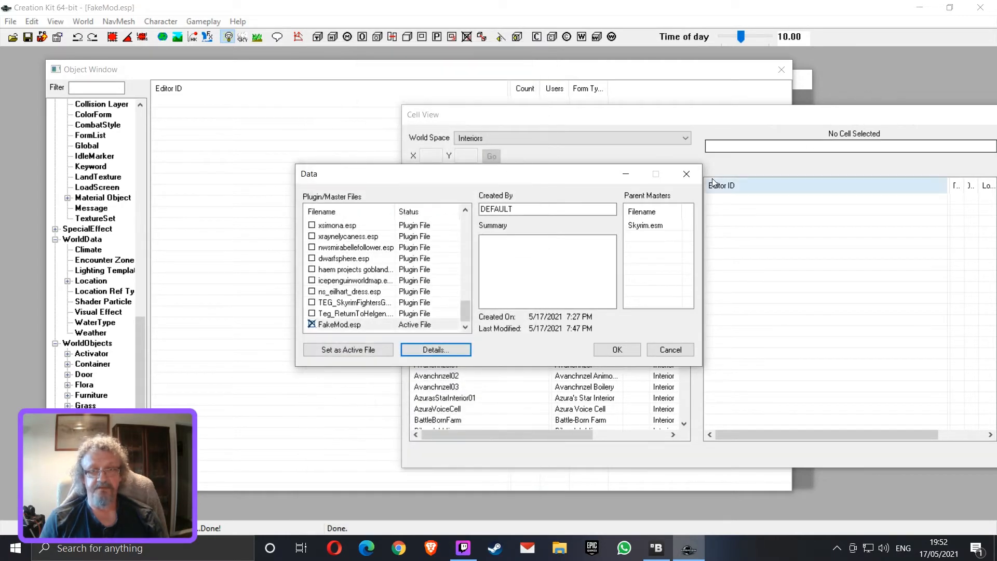
left_click(688, 173)
List all actors in the object window and check the counts of Abelone and AcolyteJenssen for edit marks
left_click_drag(140, 346, 143, 105)
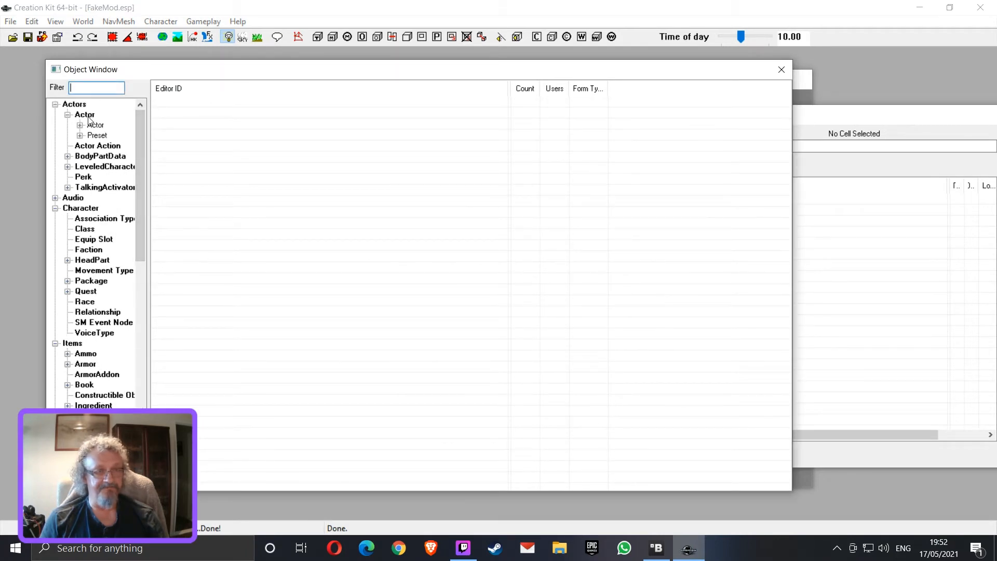
left_click(91, 124)
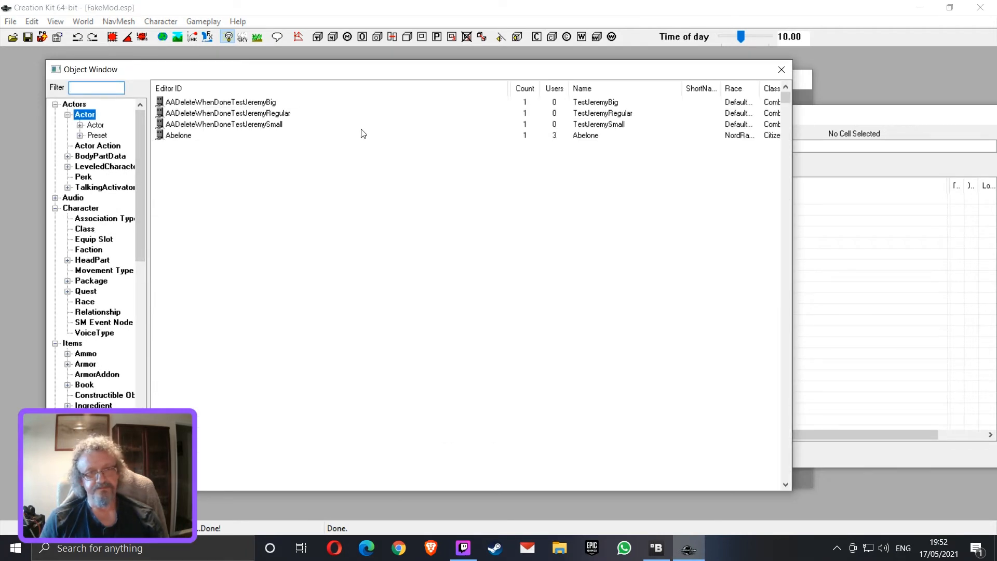
left_click(192, 136)
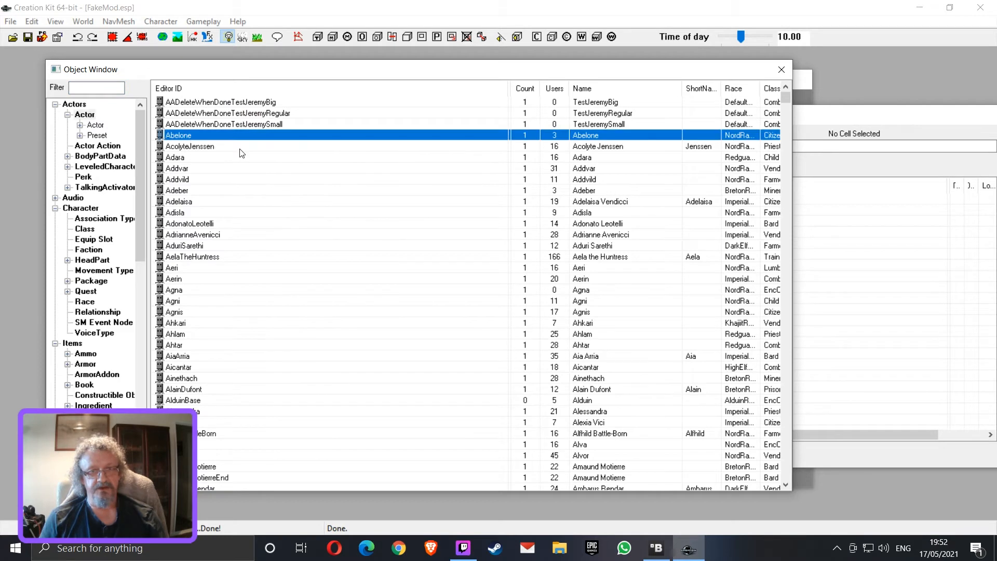
left_click(528, 149)
left_click(532, 136)
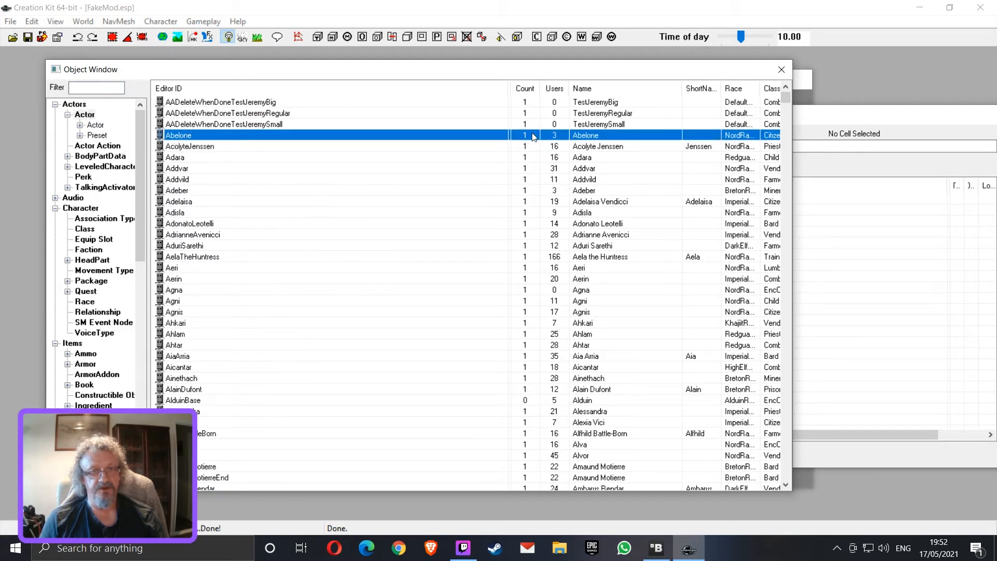
left_click(330, 147)
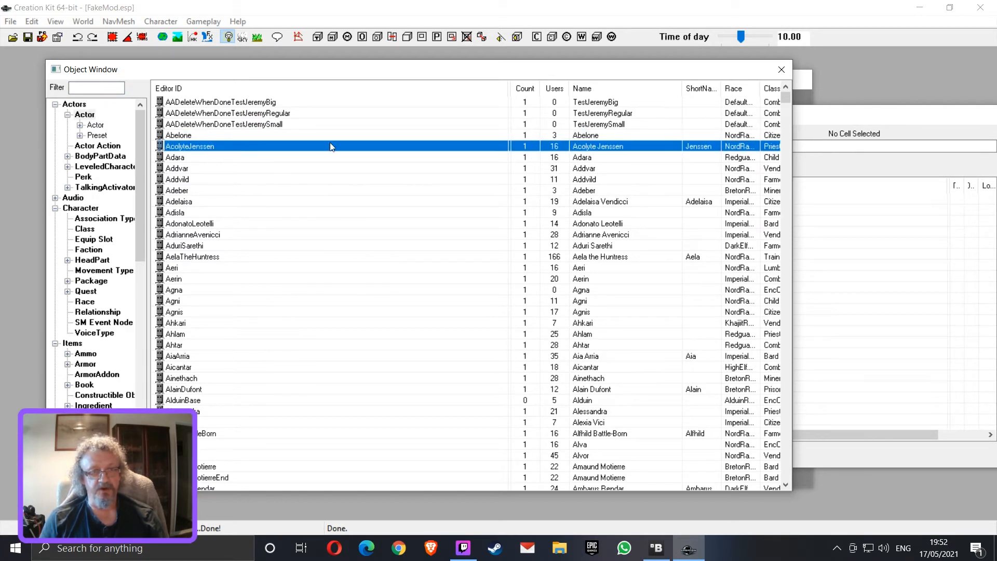
left_click(527, 135)
left_click(525, 149)
left_click(196, 138)
left_click(198, 150)
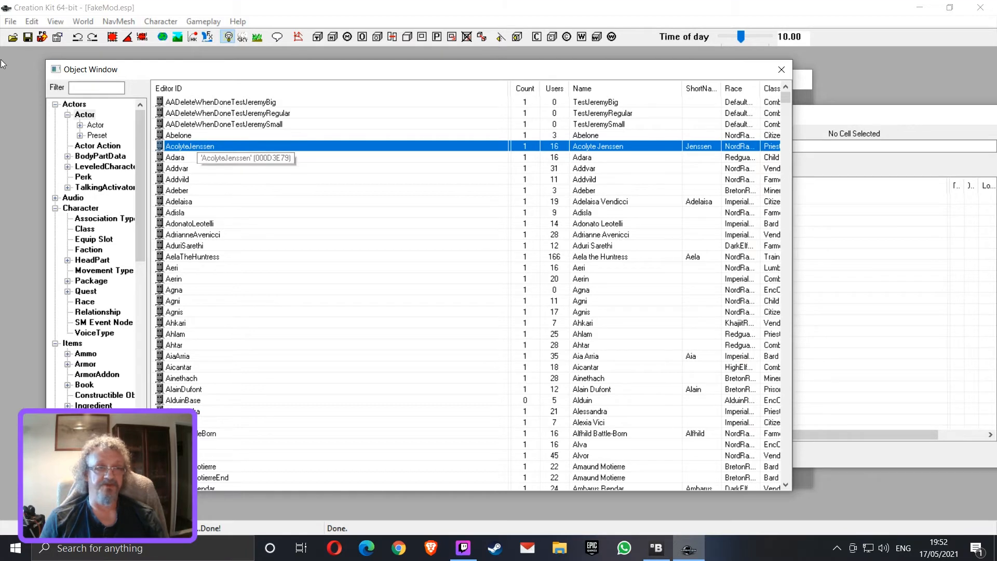
Open the Abelone actor record and accept it to register a new edit in the plugin
left_click(13, 26)
key("Escape")
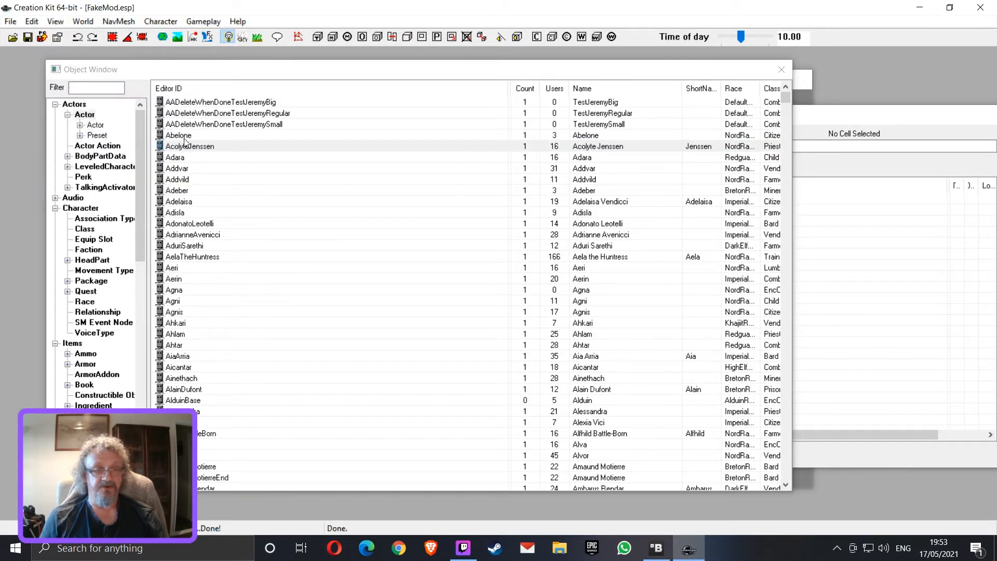
left_click(185, 137)
double_click(186, 137)
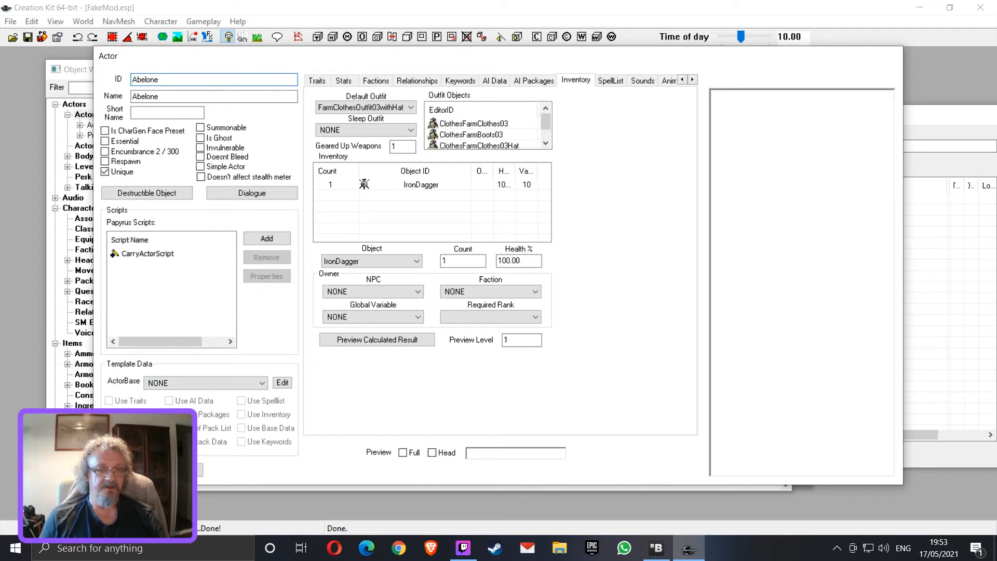
key("Return")
Save the active plugin, answer yes to all texture warnings, and close the warnings window
left_click(16, 23)
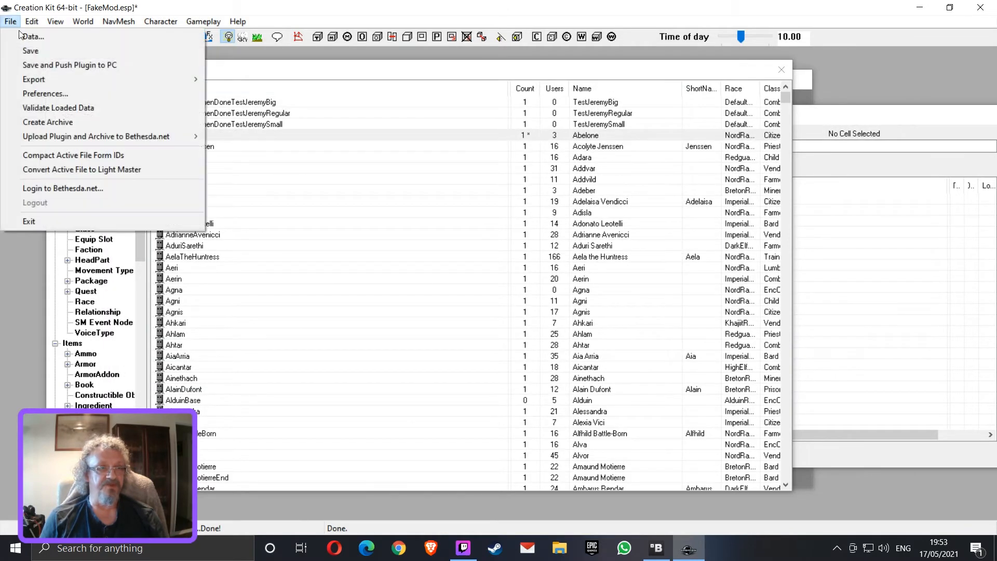
left_click(27, 52)
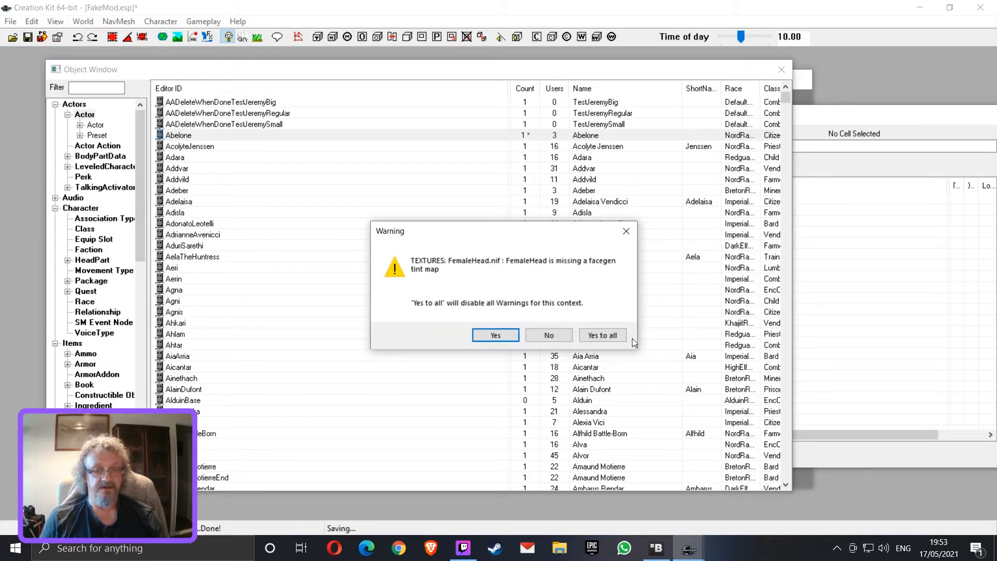
left_click(621, 336)
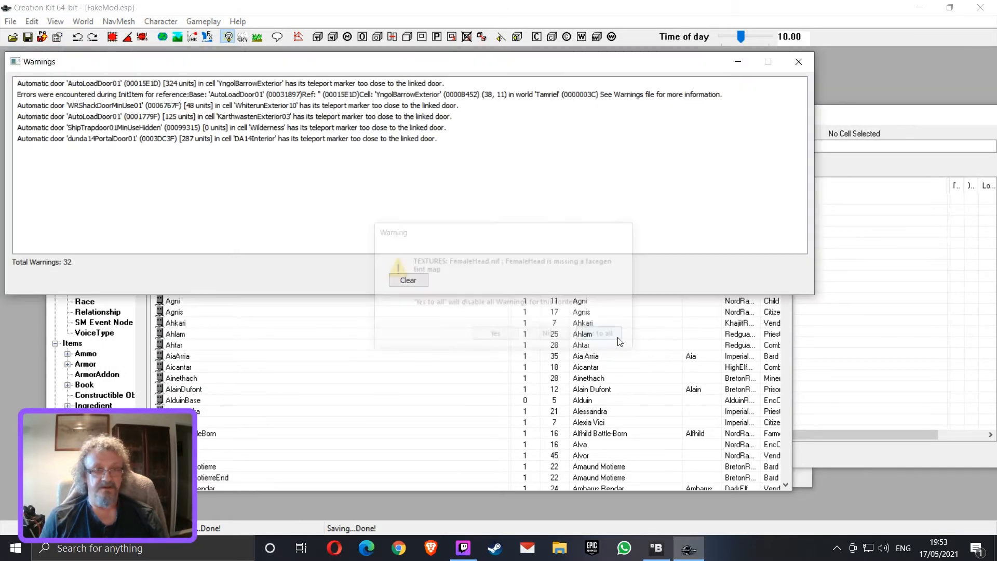
left_click(805, 62)
Examine which records the saved FakeMod.esp contains in a widened file details window, then cancel out of the plugin list
left_click(11, 21)
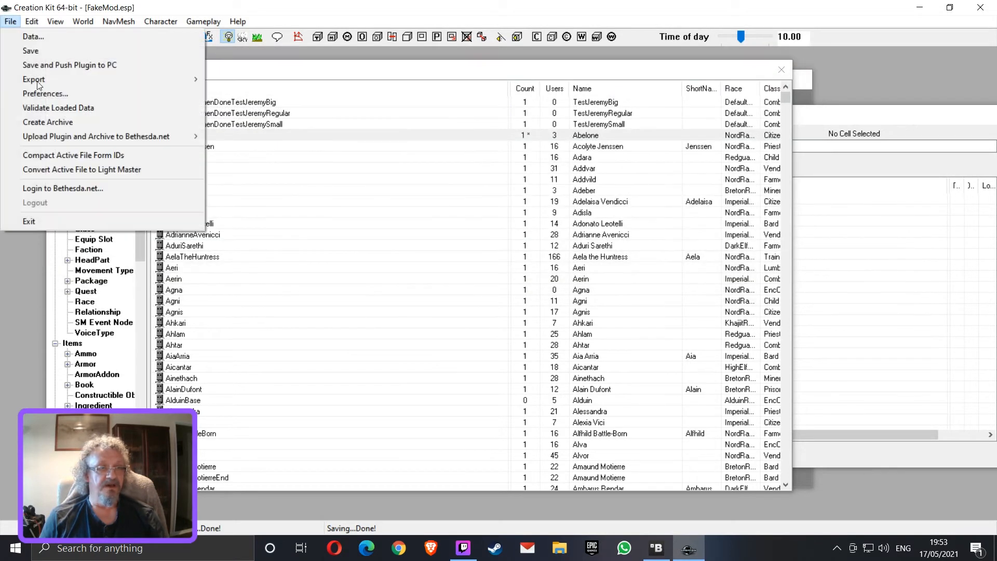
left_click(49, 37)
left_click_drag(461, 223, 476, 321)
left_click(377, 327)
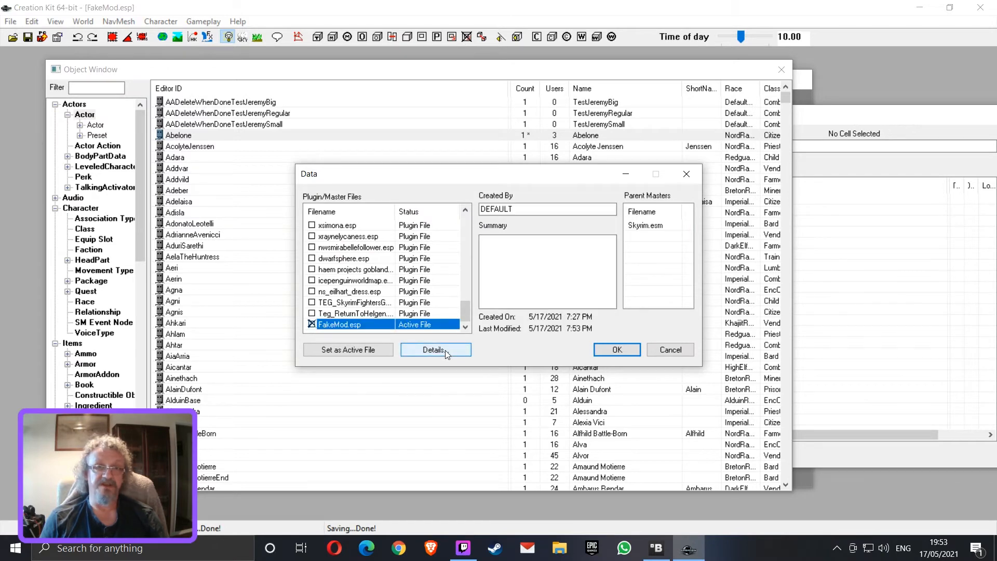
left_click(434, 349)
left_click(395, 109)
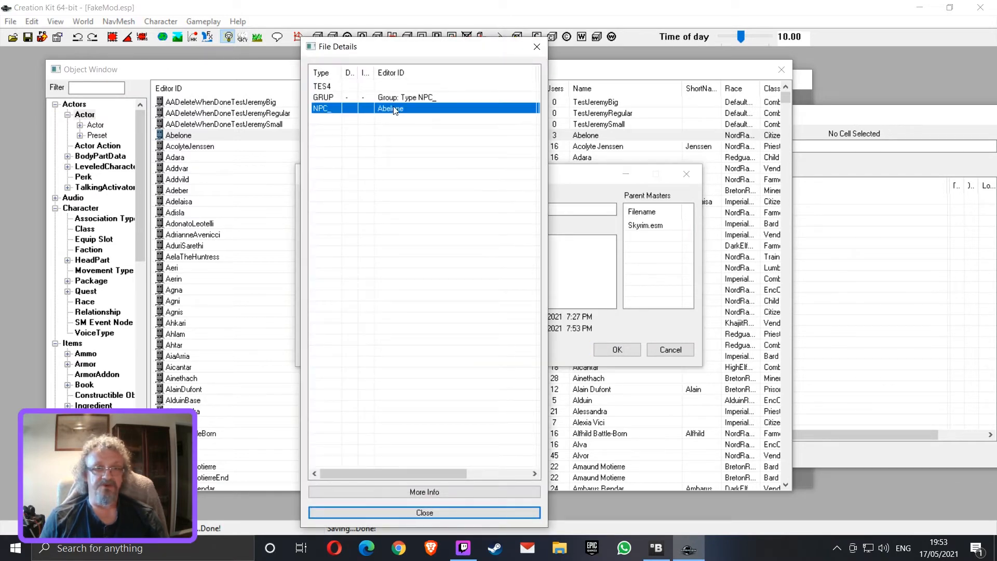
left_click_drag(548, 132, 879, 141)
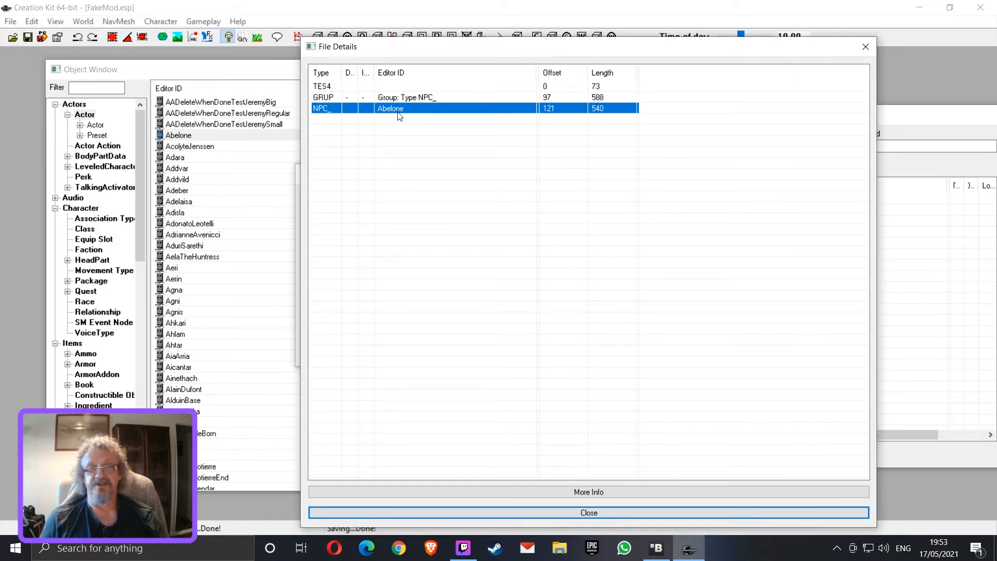
left_click(395, 126)
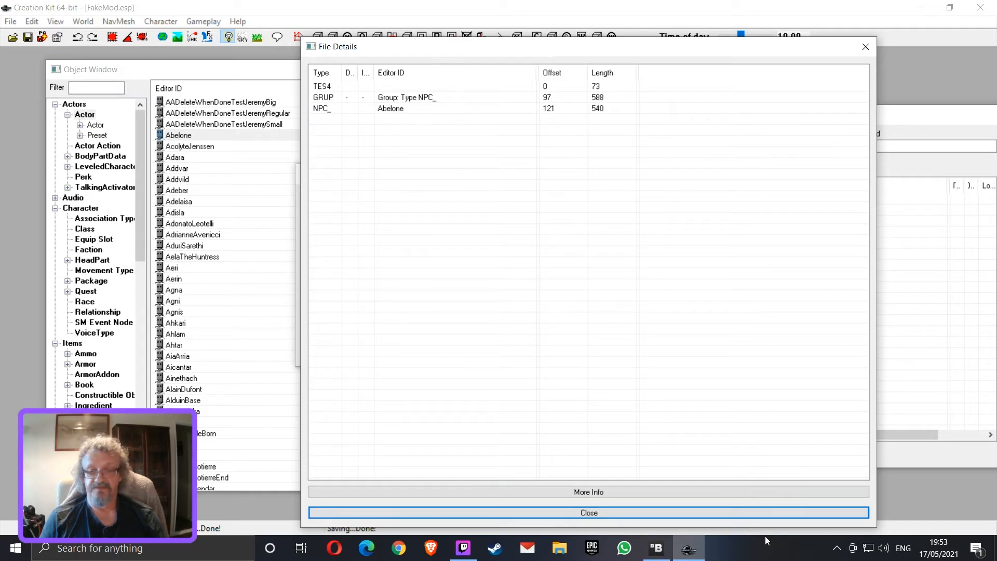
left_click(772, 512)
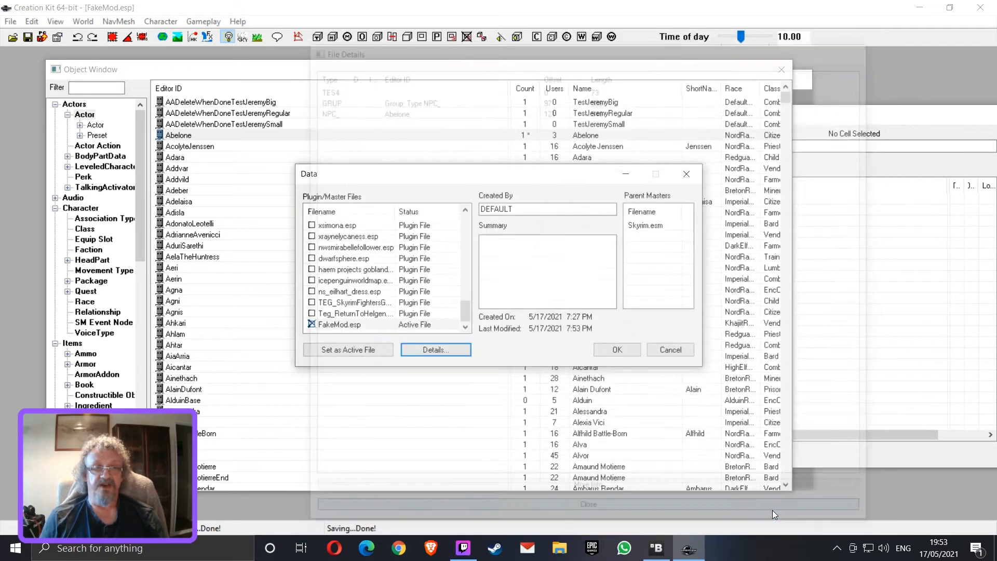
left_click(674, 350)
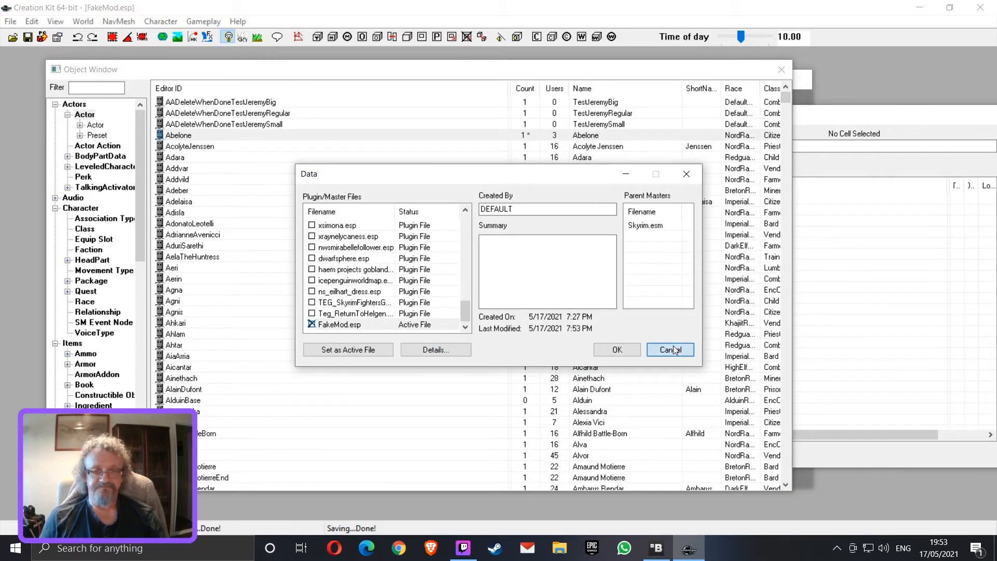
left_click(196, 136)
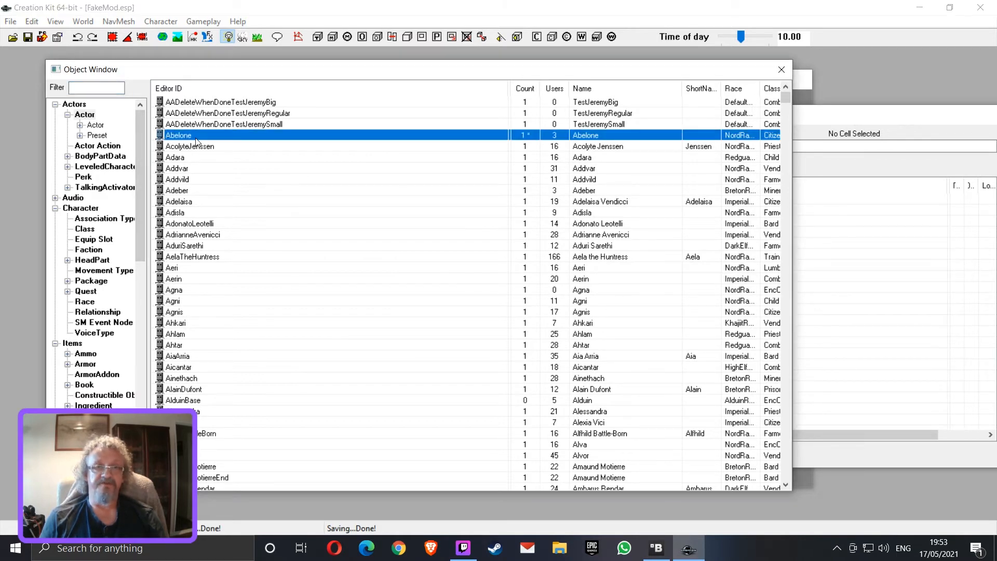
left_click(10, 21)
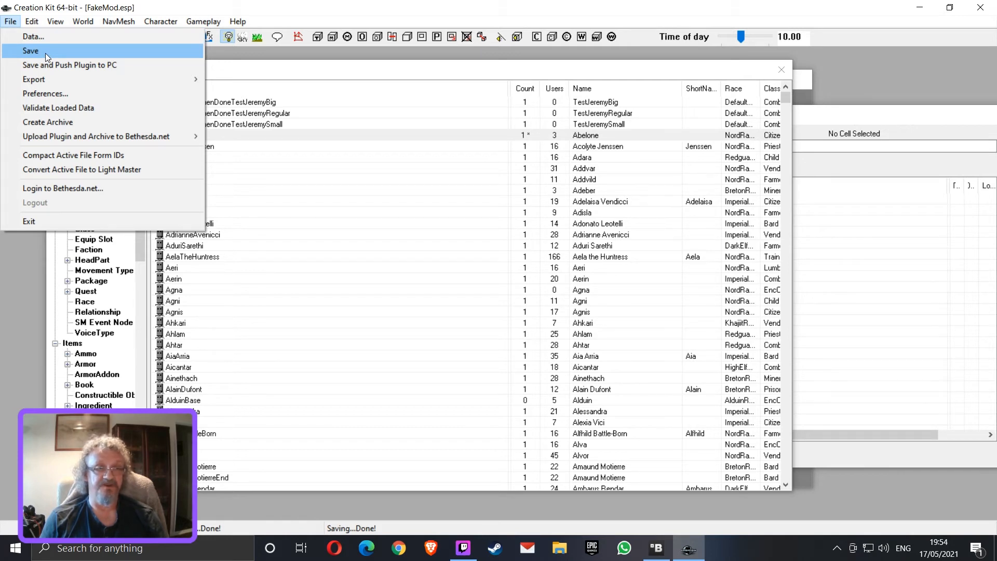
left_click(420, 73)
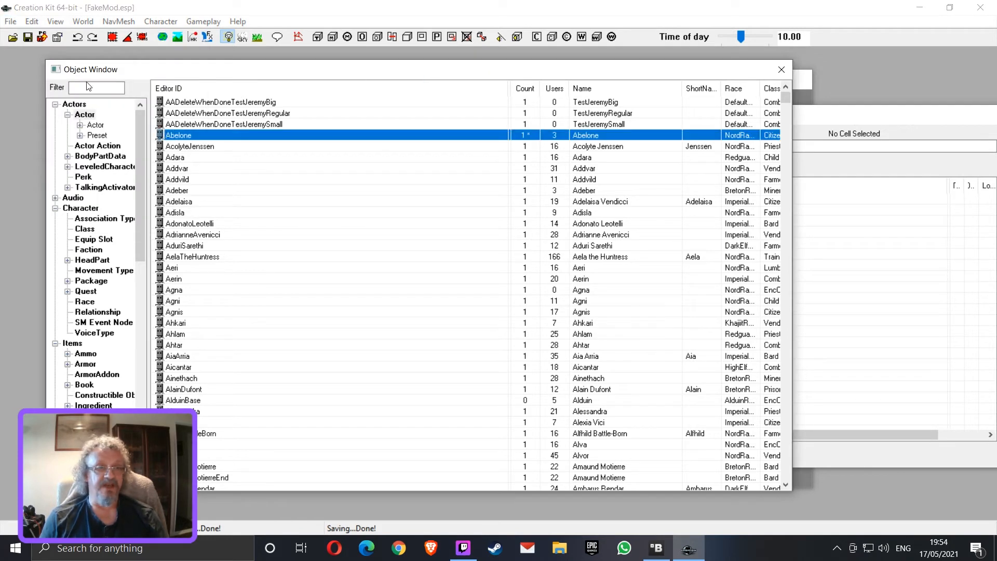
Flag the Abelone NPC_ record as ignored in the file details of FakeMod.esp, confirm the prompt and close the details
left_click(10, 21)
left_click(25, 36)
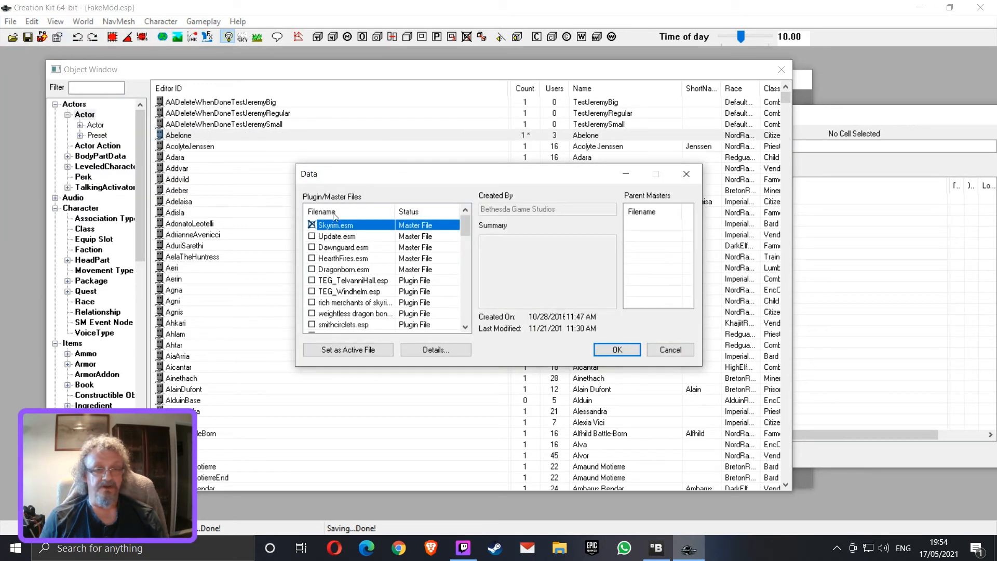
scroll(333, 282, "down", 10)
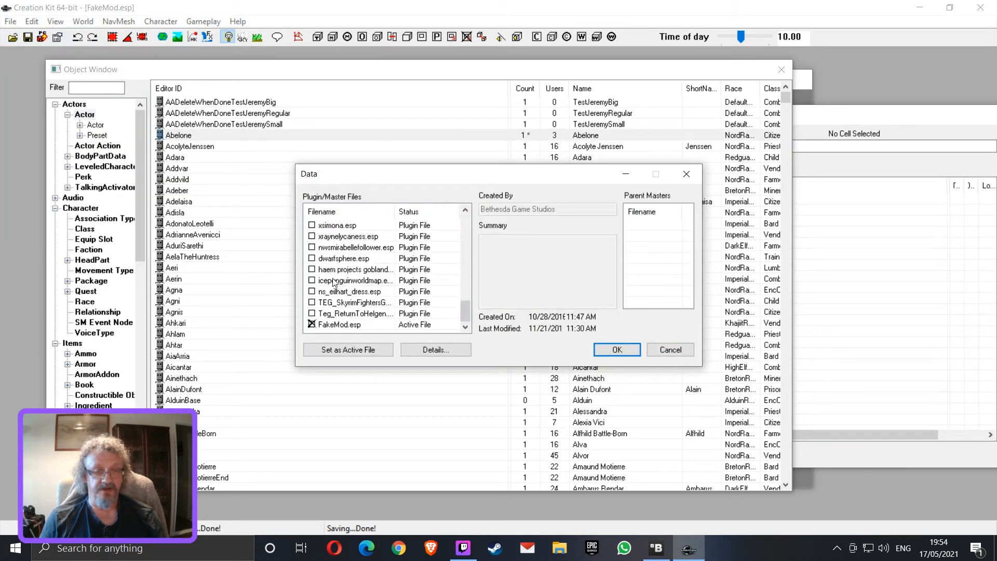
left_click(343, 325)
left_click(416, 349)
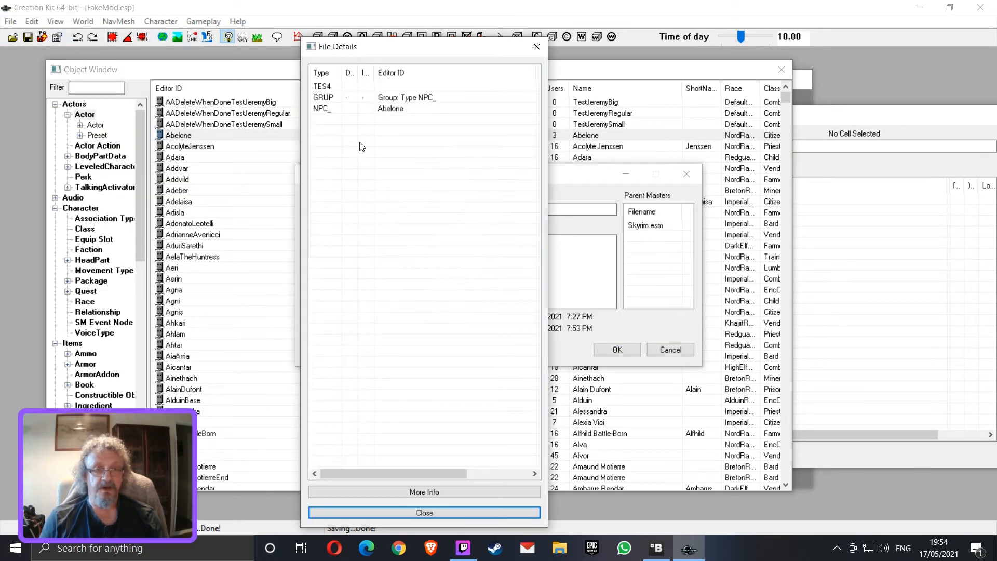
left_click(397, 110)
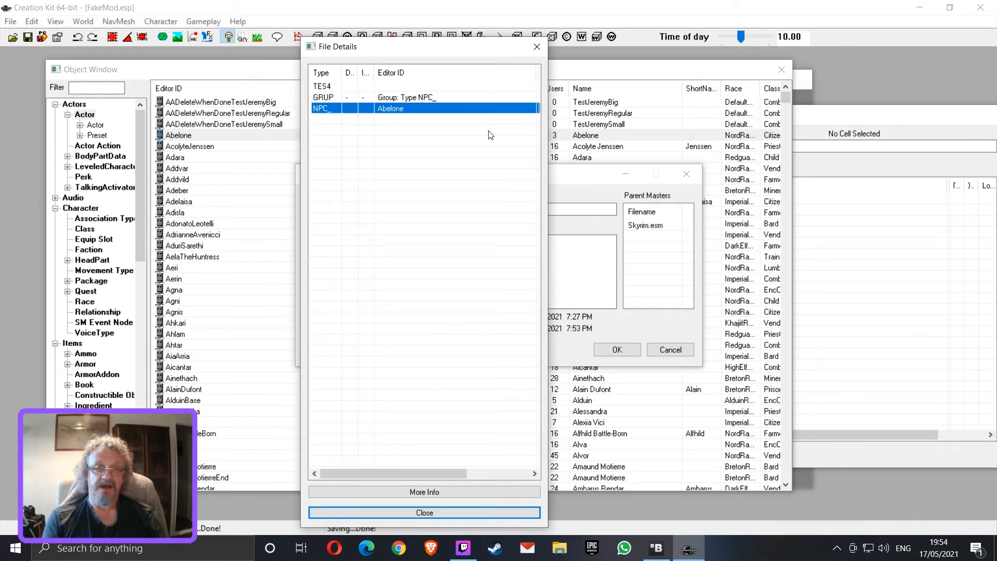
key("Delete")
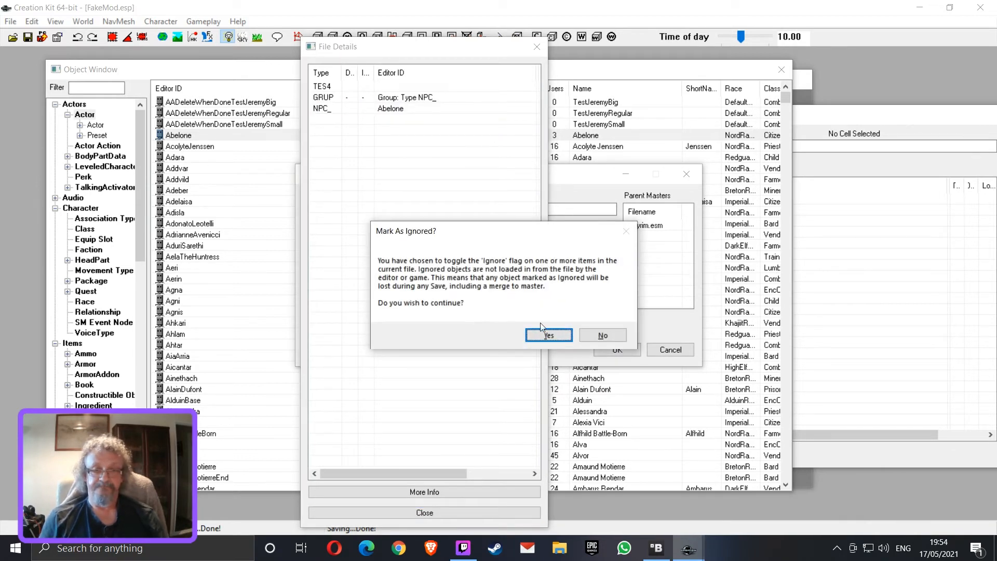
left_click(546, 331)
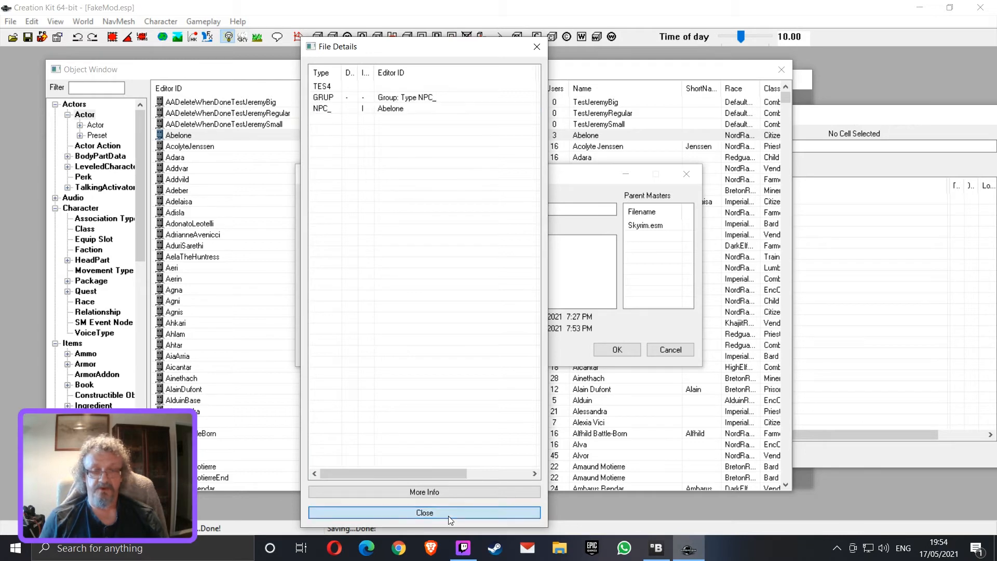
left_click(448, 514)
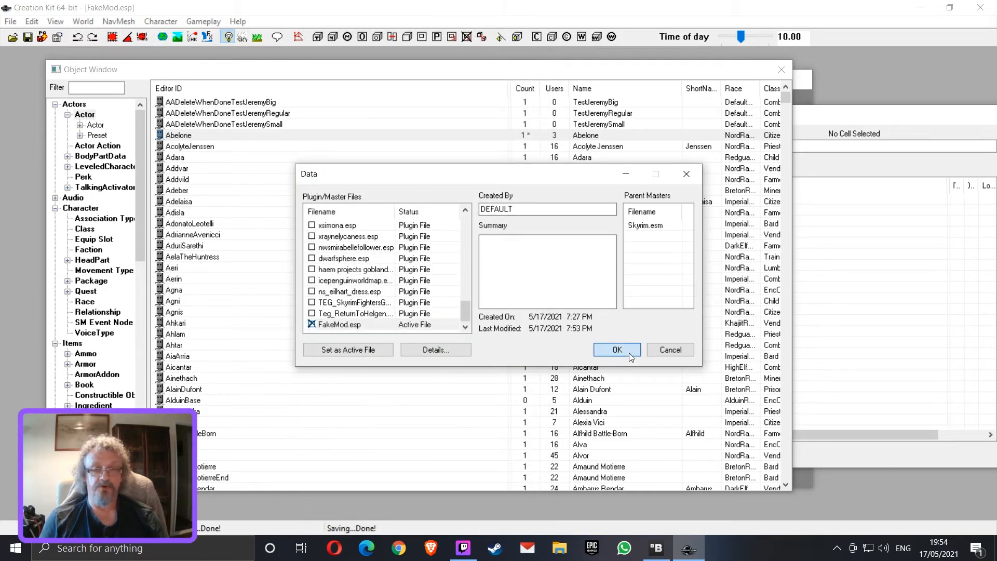
Reload the plugin data with FakeMod.esp active, list all actors and check Abelone's count for an edit mark
left_click(616, 350)
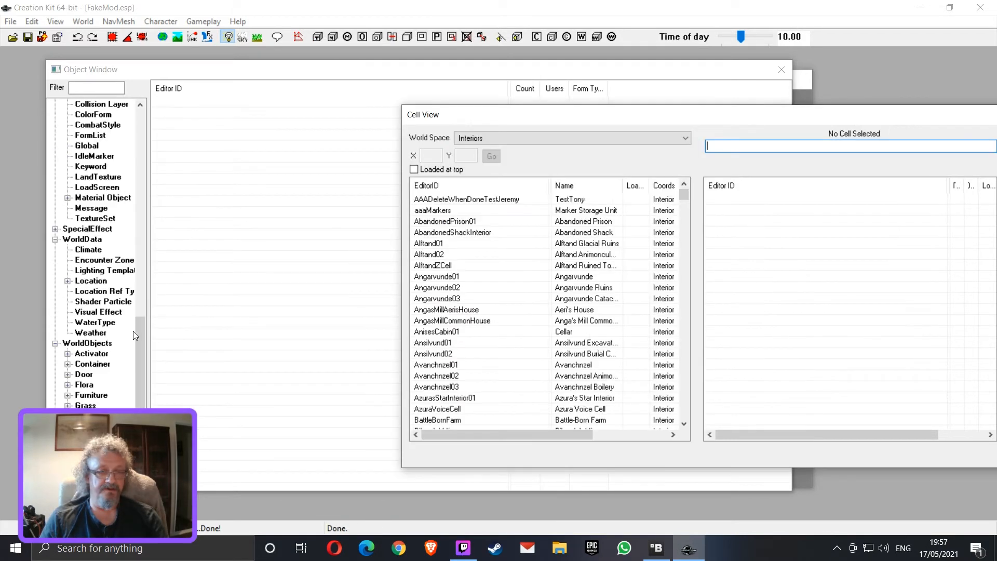
left_click_drag(140, 336, 172, 117)
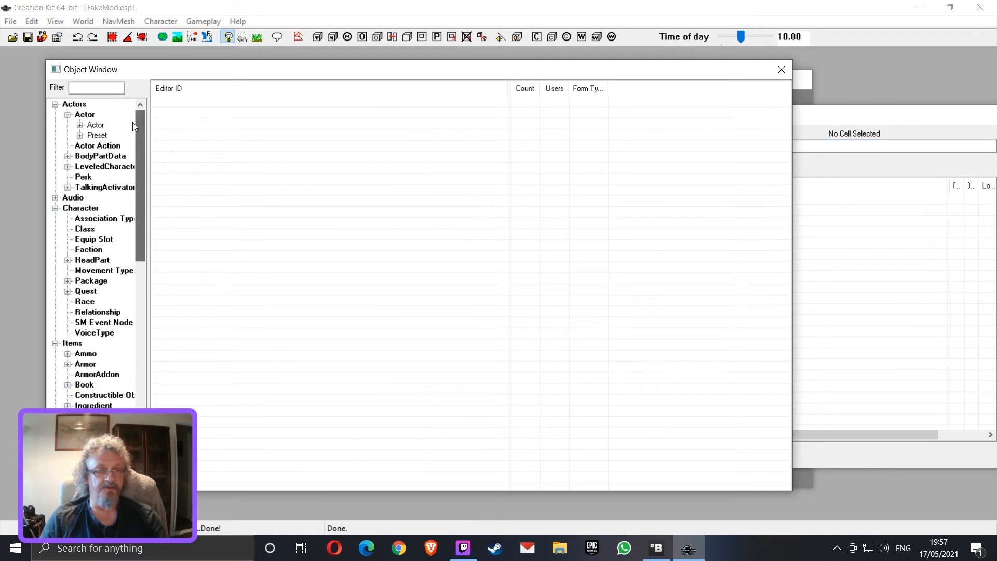
left_click(93, 118)
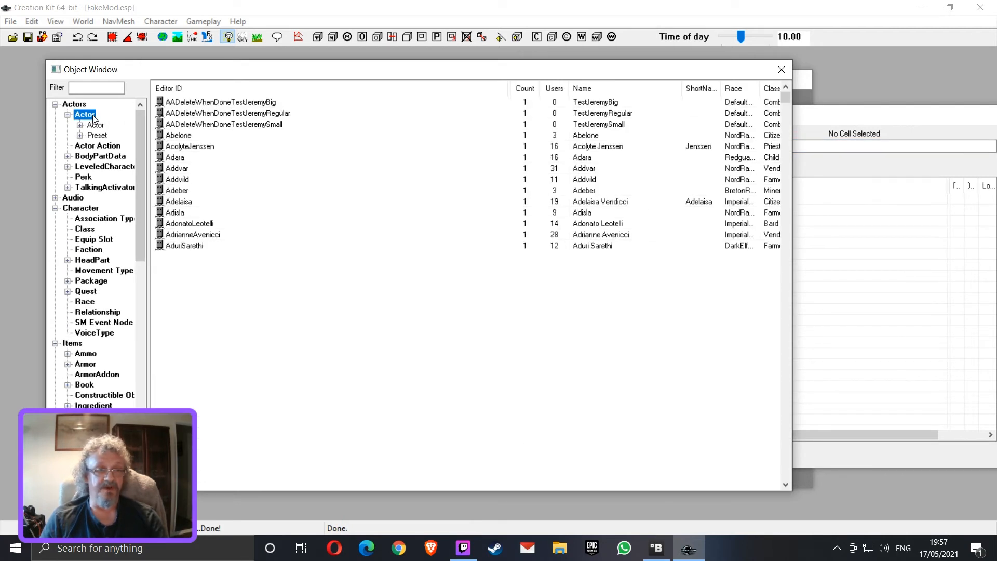
left_click(217, 136)
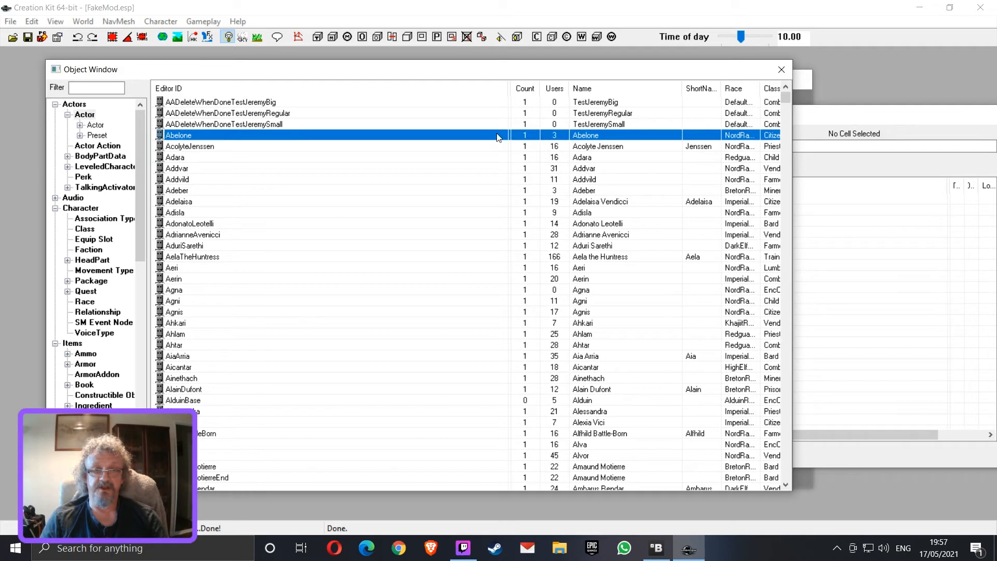
Examine the ignore flag of Abelone in the FakeMod.esp file details with the Ignored column widened, and cancel out of the plugin list
left_click(11, 21)
left_click(28, 36)
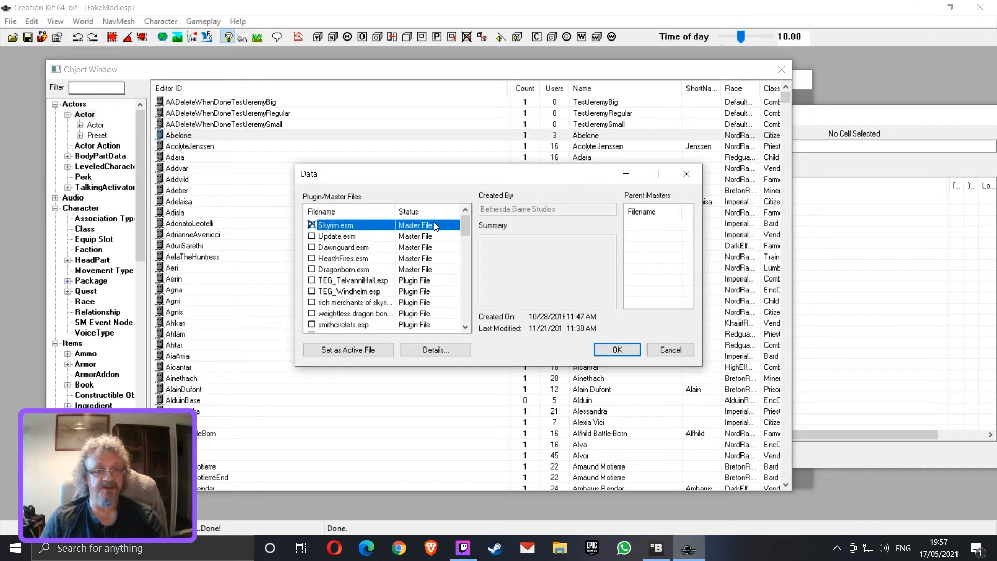
left_click_drag(465, 225, 465, 324)
left_click(363, 325)
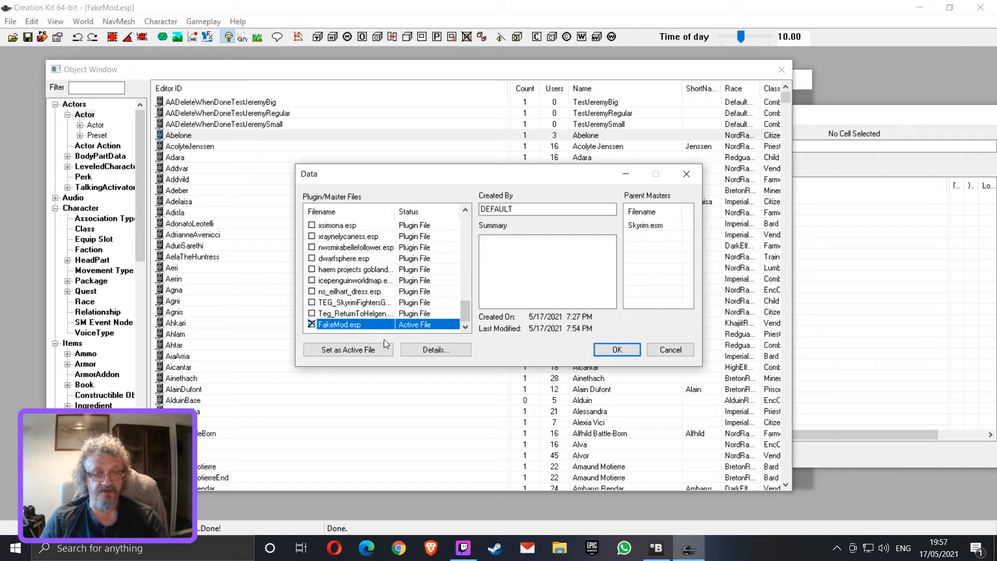
left_click(426, 349)
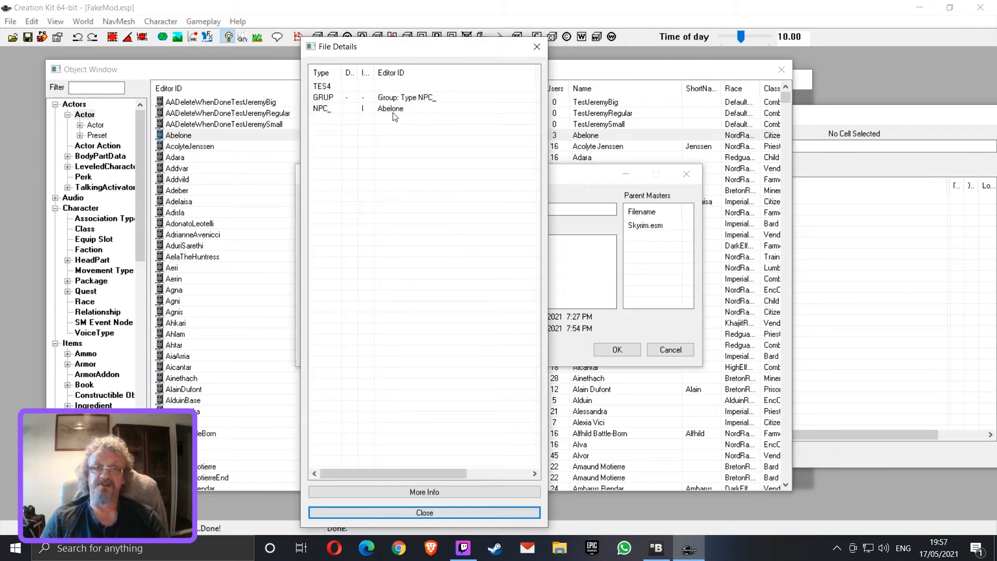
left_click_drag(374, 72, 400, 73)
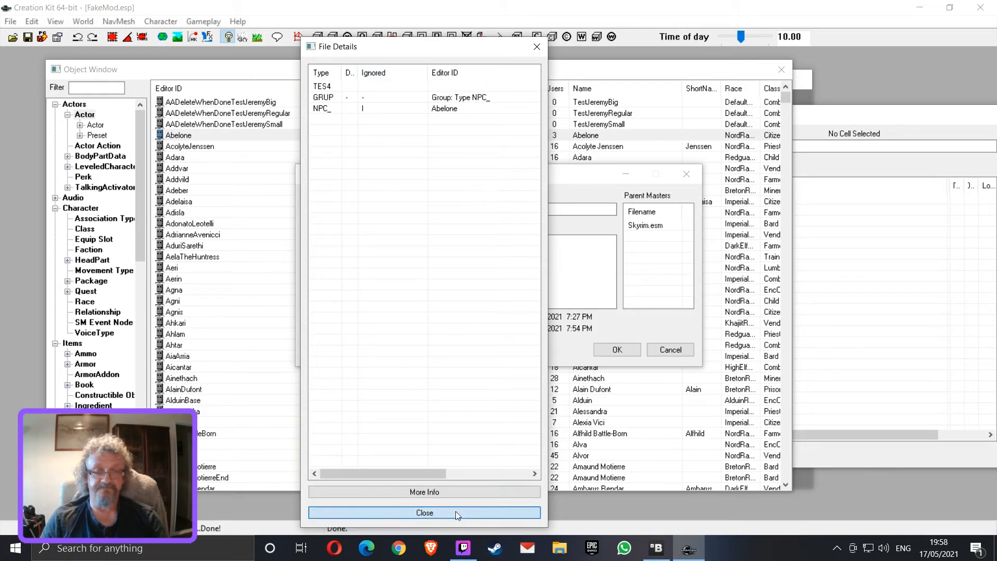
left_click(456, 511)
left_click(689, 354)
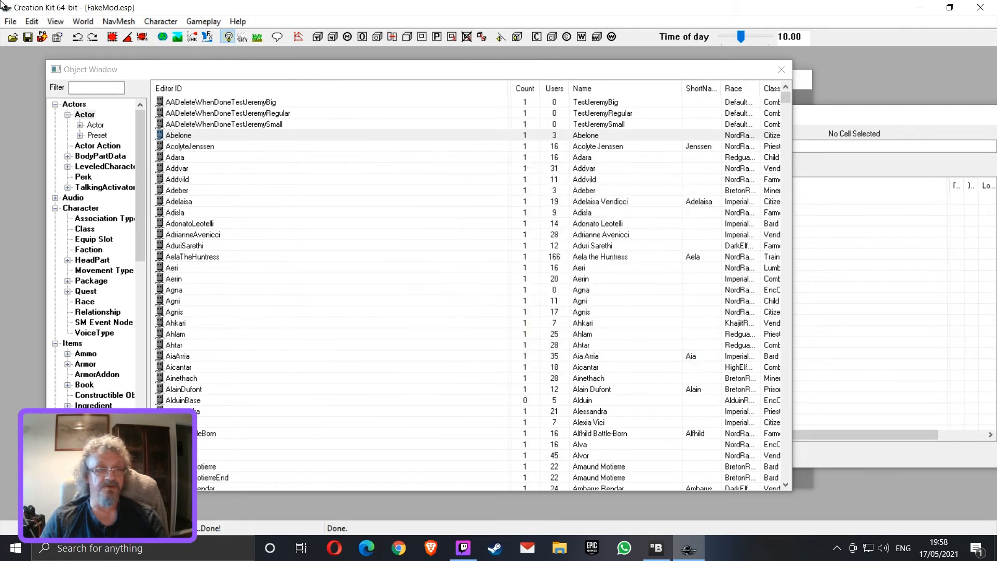
Save the active plugin, check the file details of FakeMod.esp for remaining records, and close the plugin list
left_click(10, 22)
left_click(26, 54)
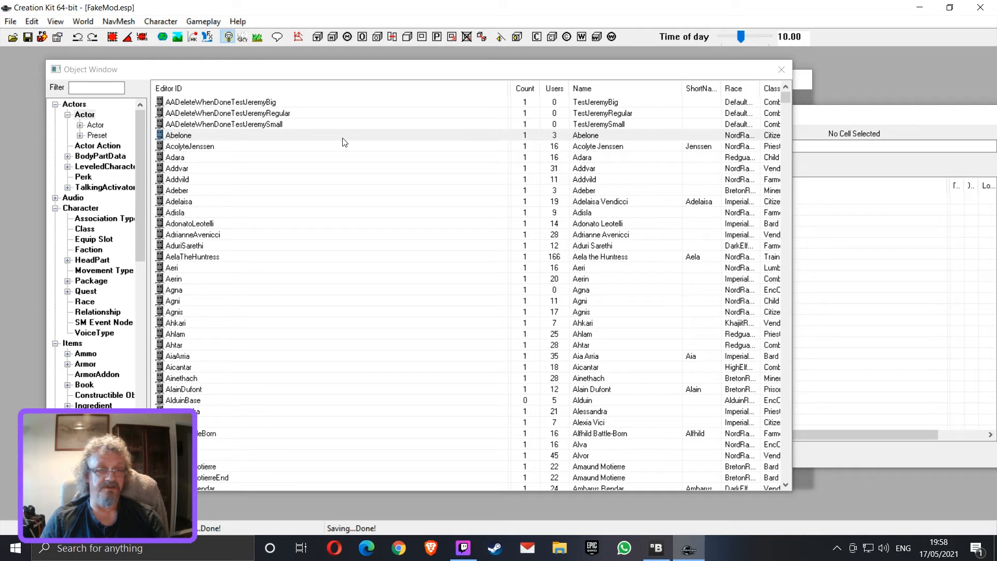
left_click(11, 23)
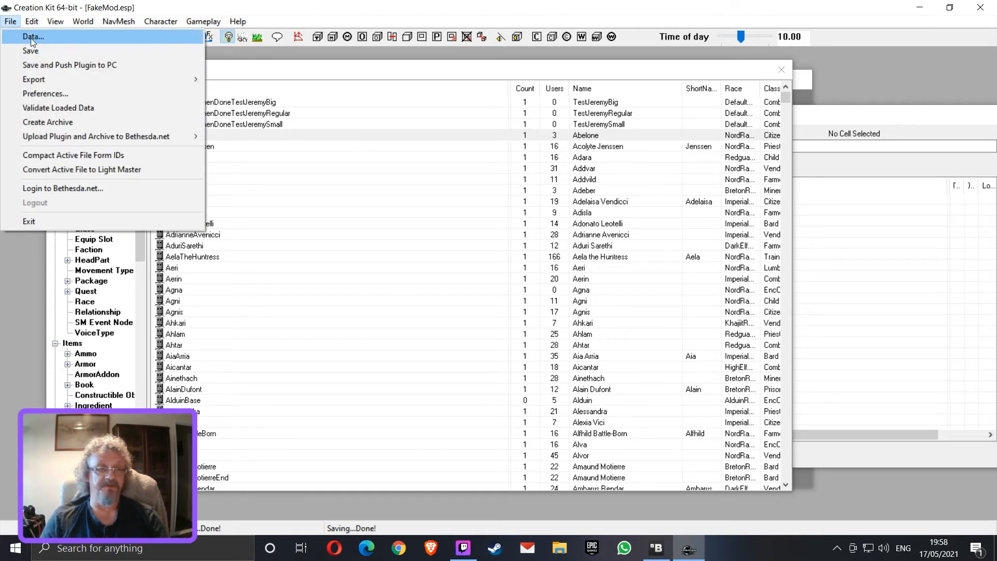
left_click(30, 38)
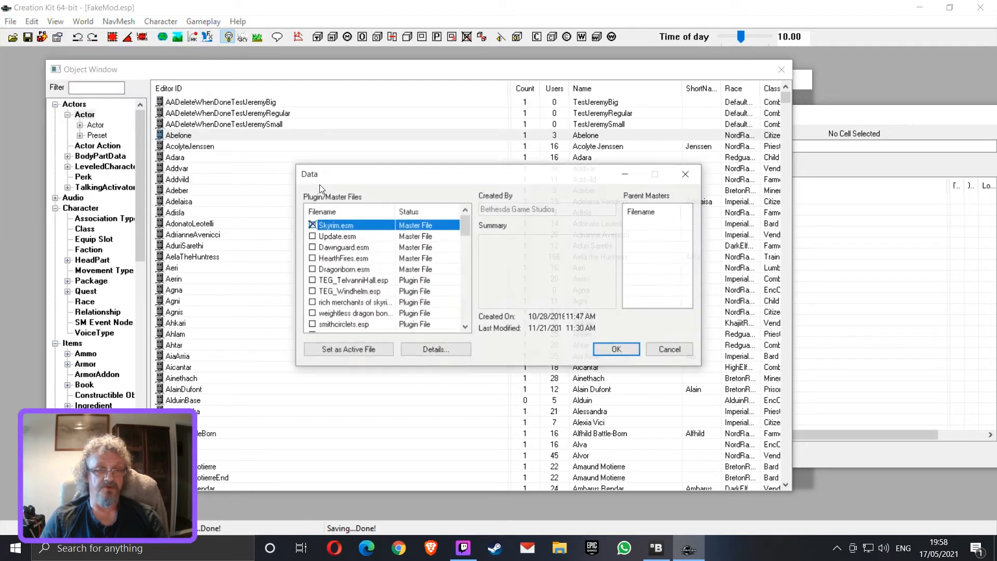
scroll(410, 284, "down", 10)
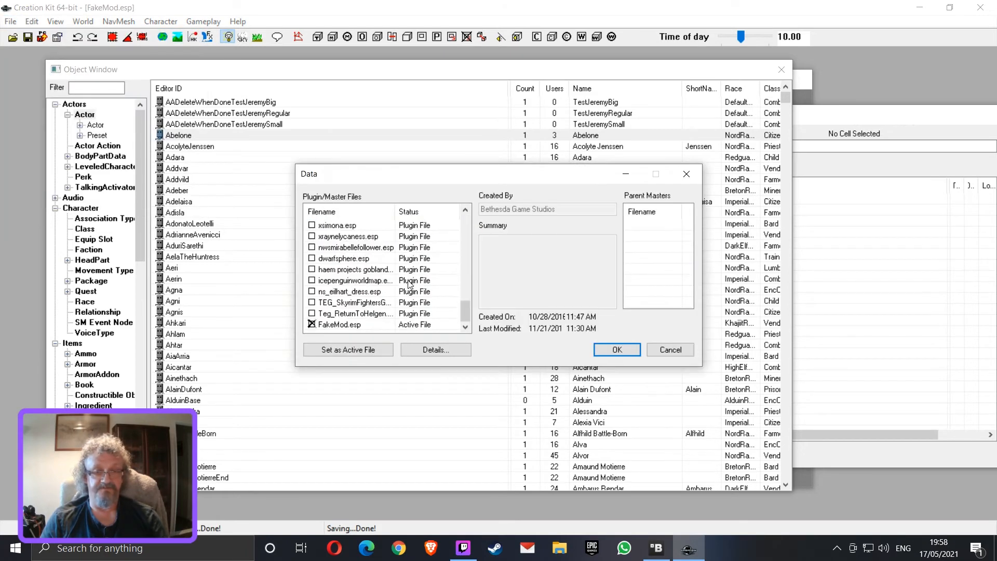
left_click(378, 325)
left_click(432, 350)
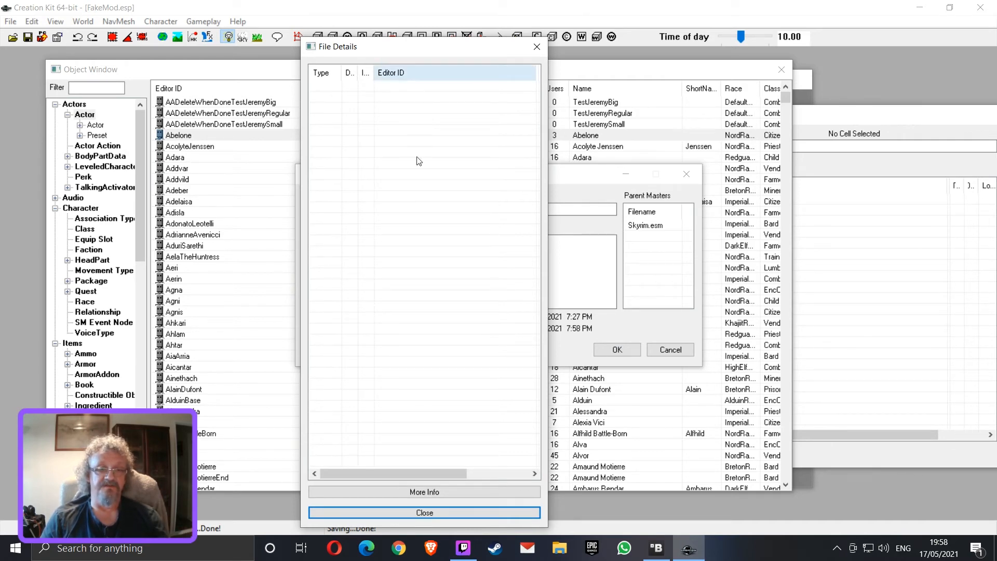
left_click(437, 508)
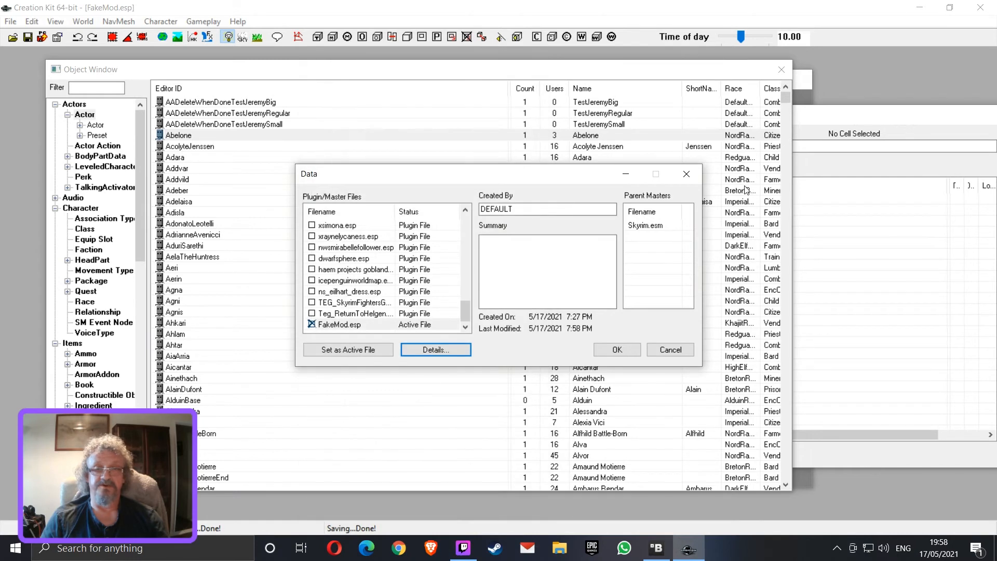
left_click(693, 175)
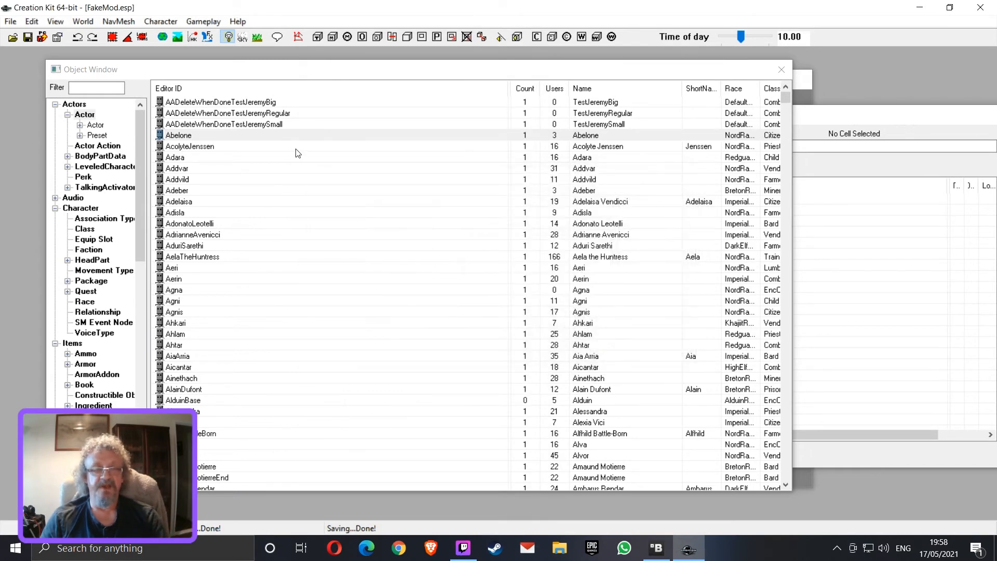
left_click(179, 139)
left_click(188, 151)
left_click(185, 139)
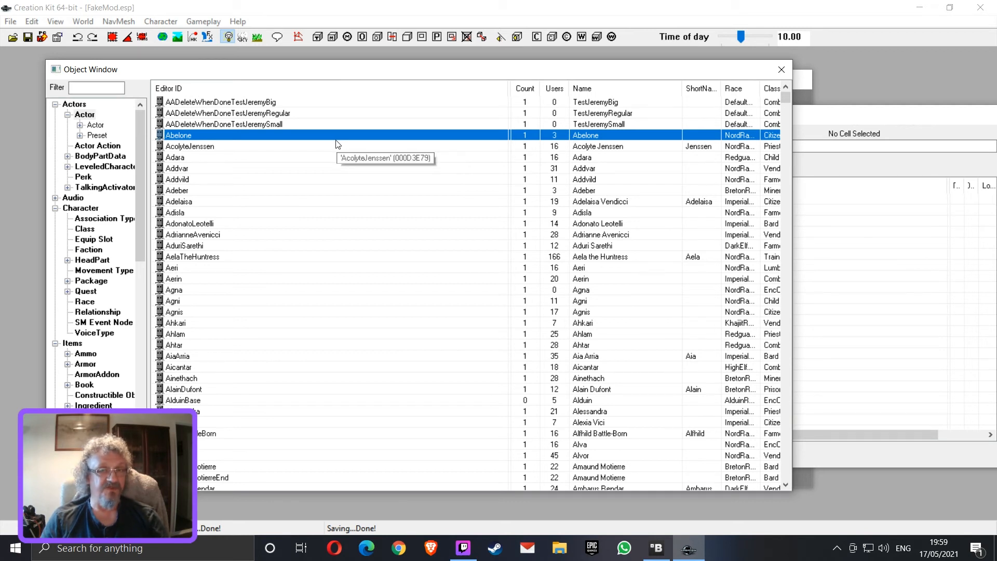
scroll(333, 194, "down", 6)
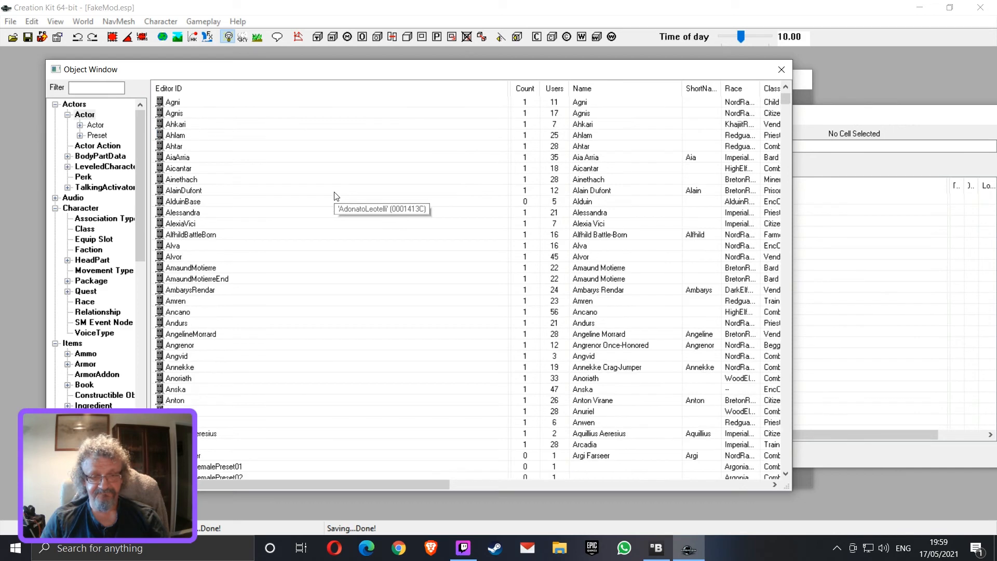